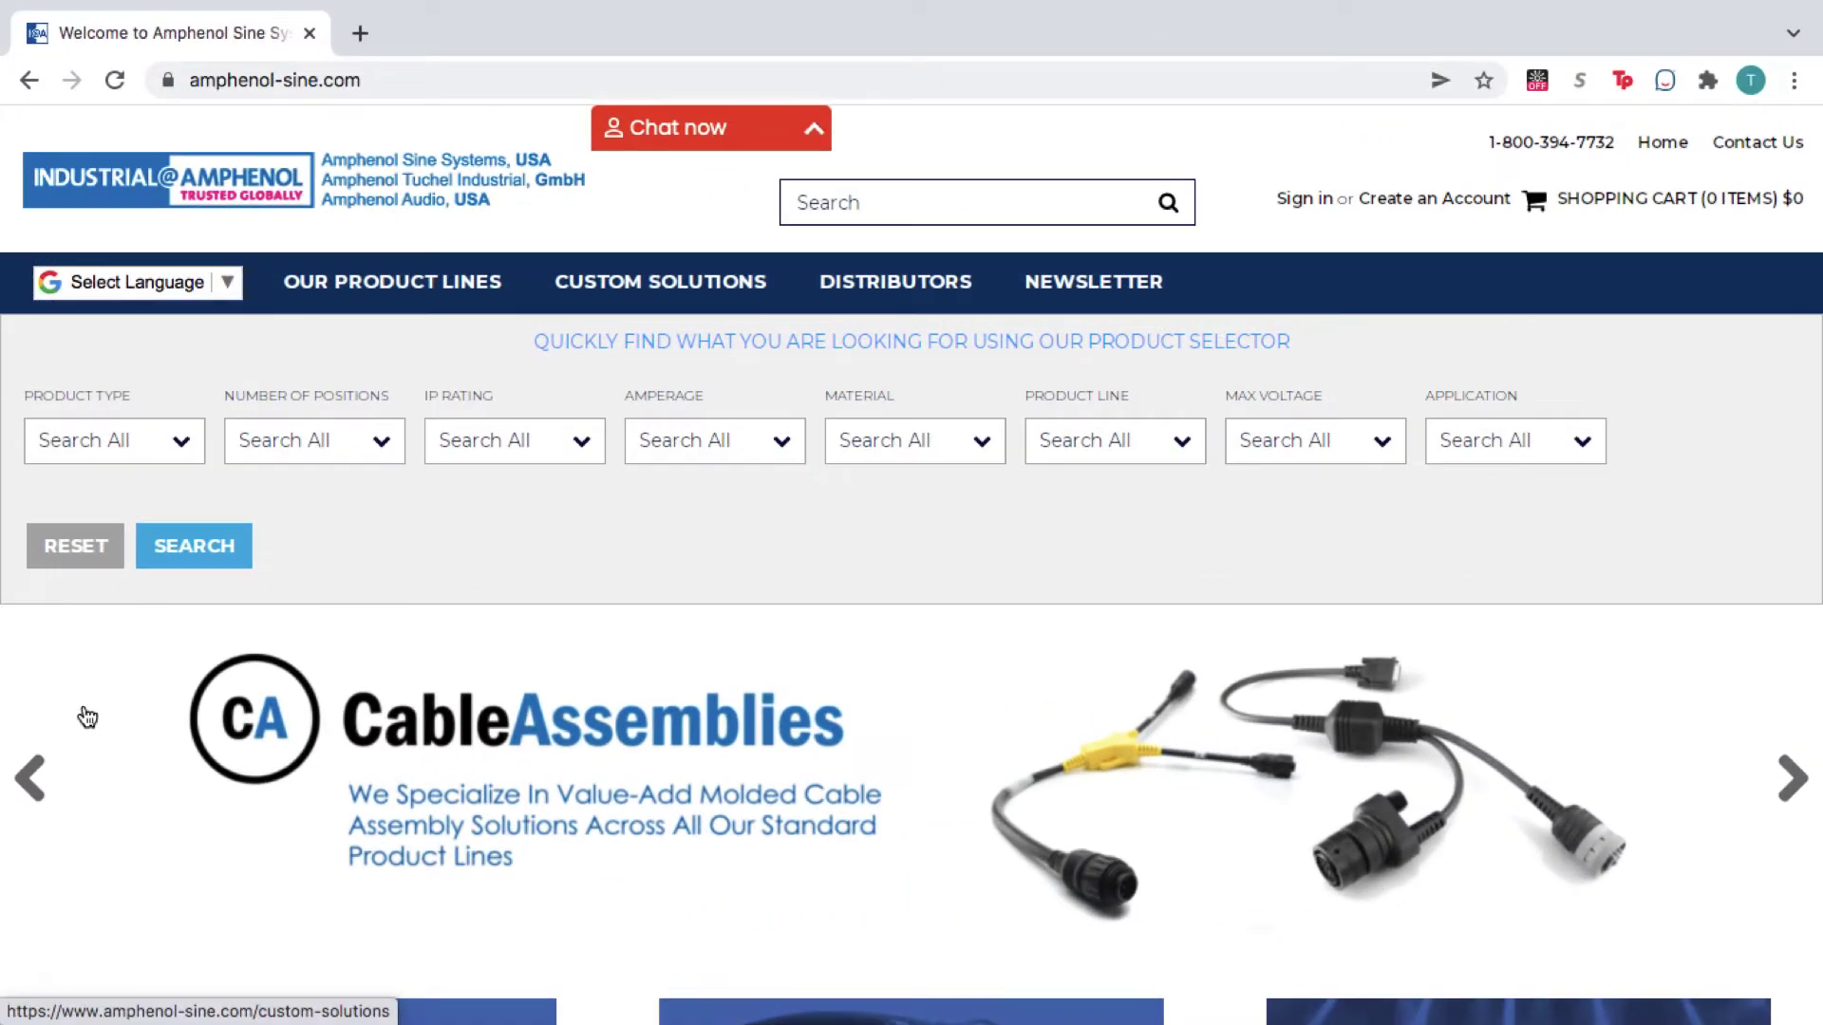
Step: Browse Product Lines > A Series > BoardLock Series to the BoardLock AT13/15 (Flanged) listing
click(385, 295)
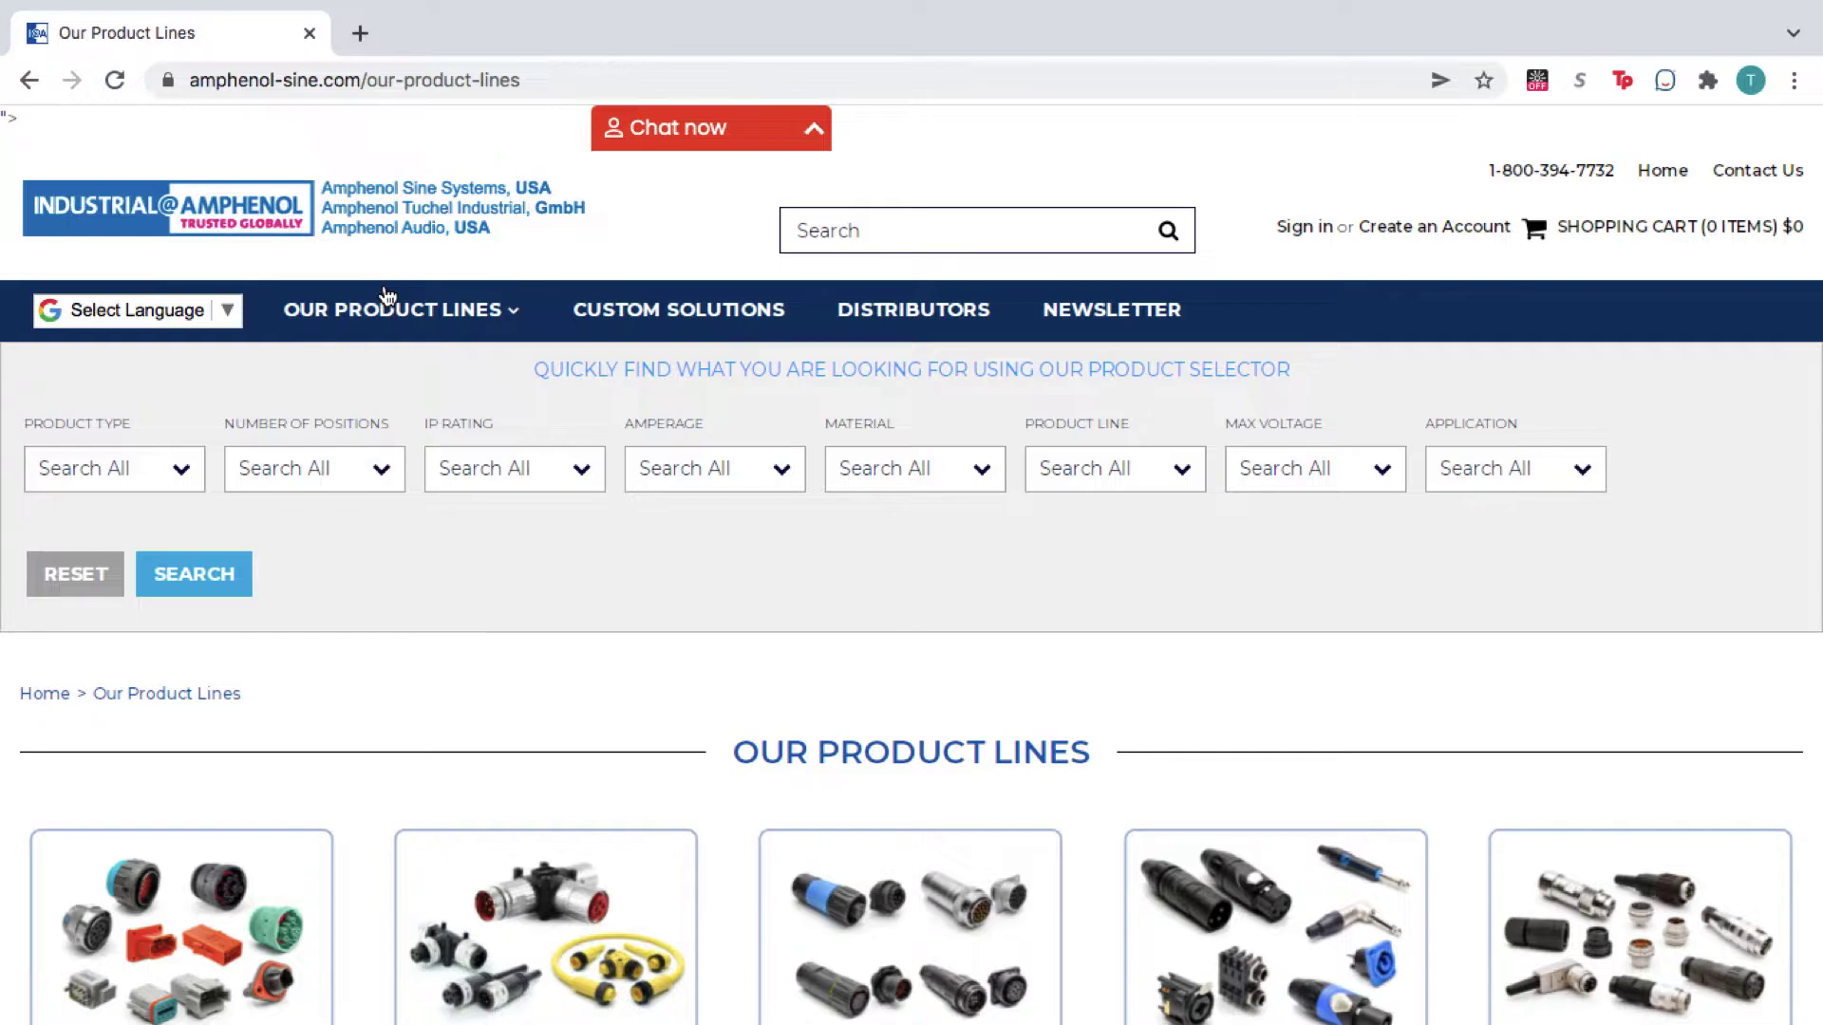
scroll(385, 295, down, 3)
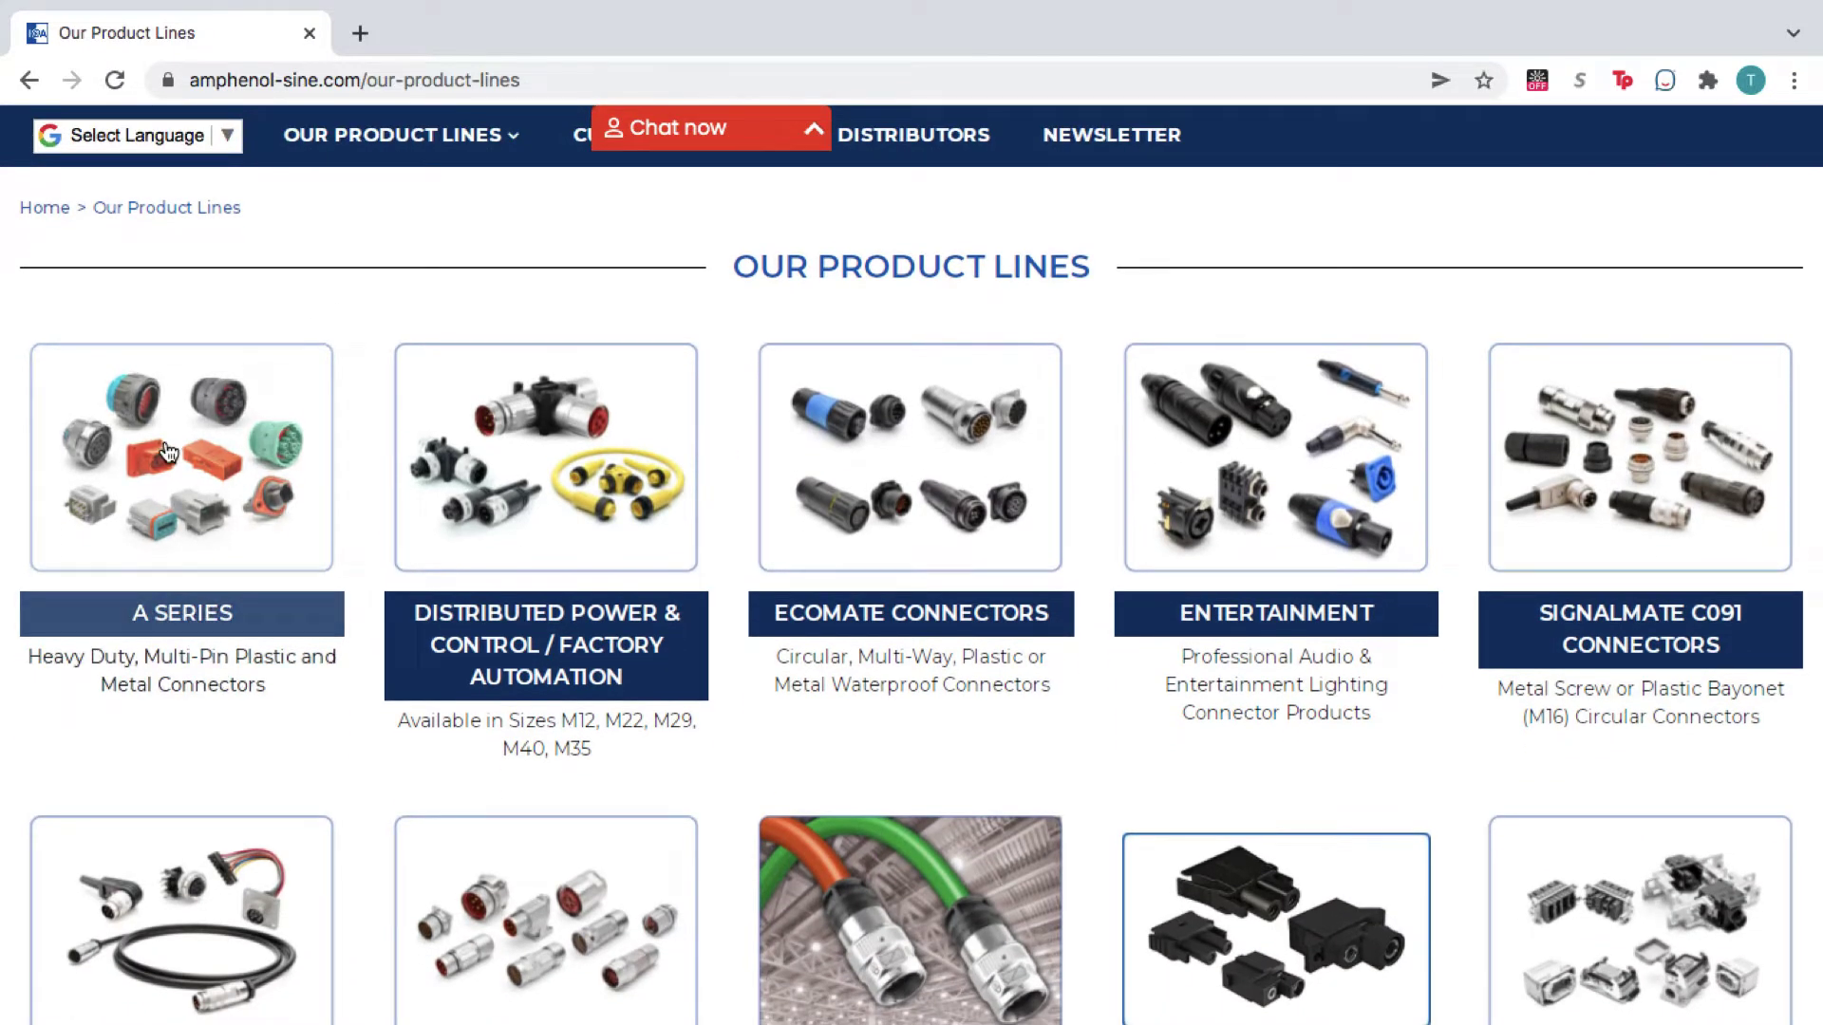
click(166, 453)
scroll(167, 454, down, 3)
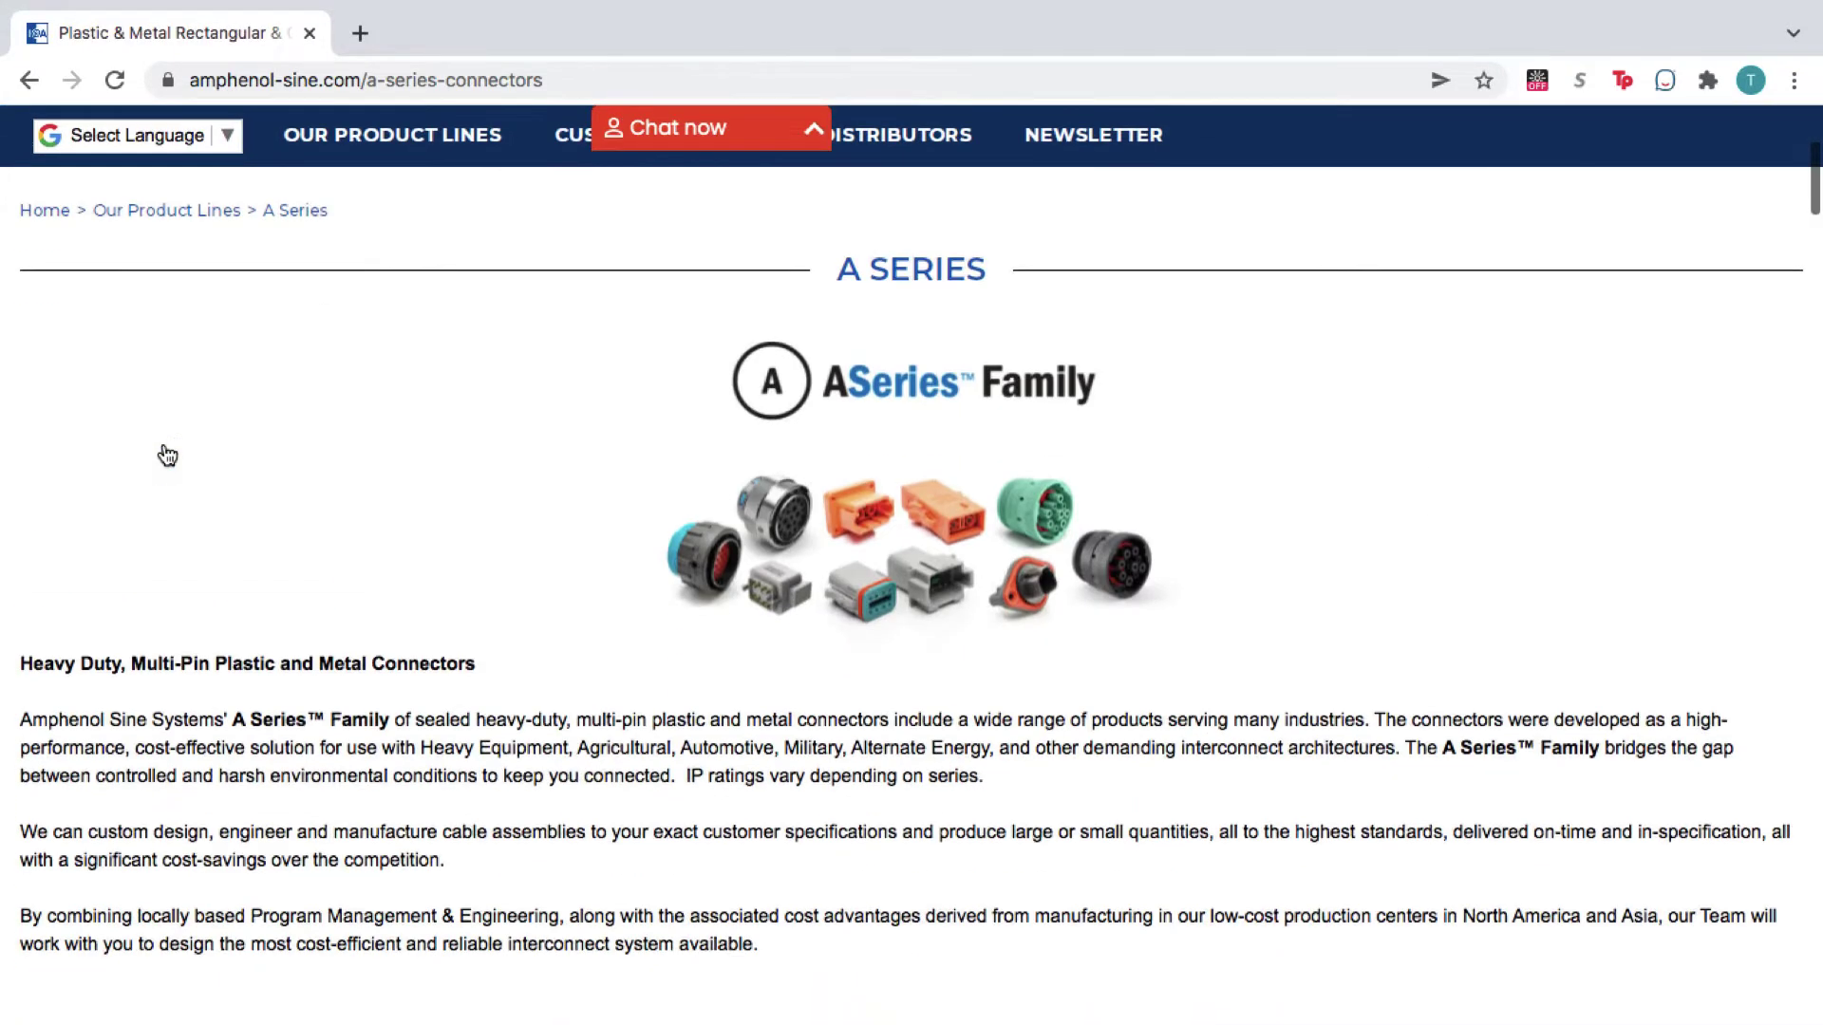
scroll(167, 454, down, 3)
scroll(167, 454, down, 2)
scroll(167, 455, down, 2)
scroll(166, 455, down, 2)
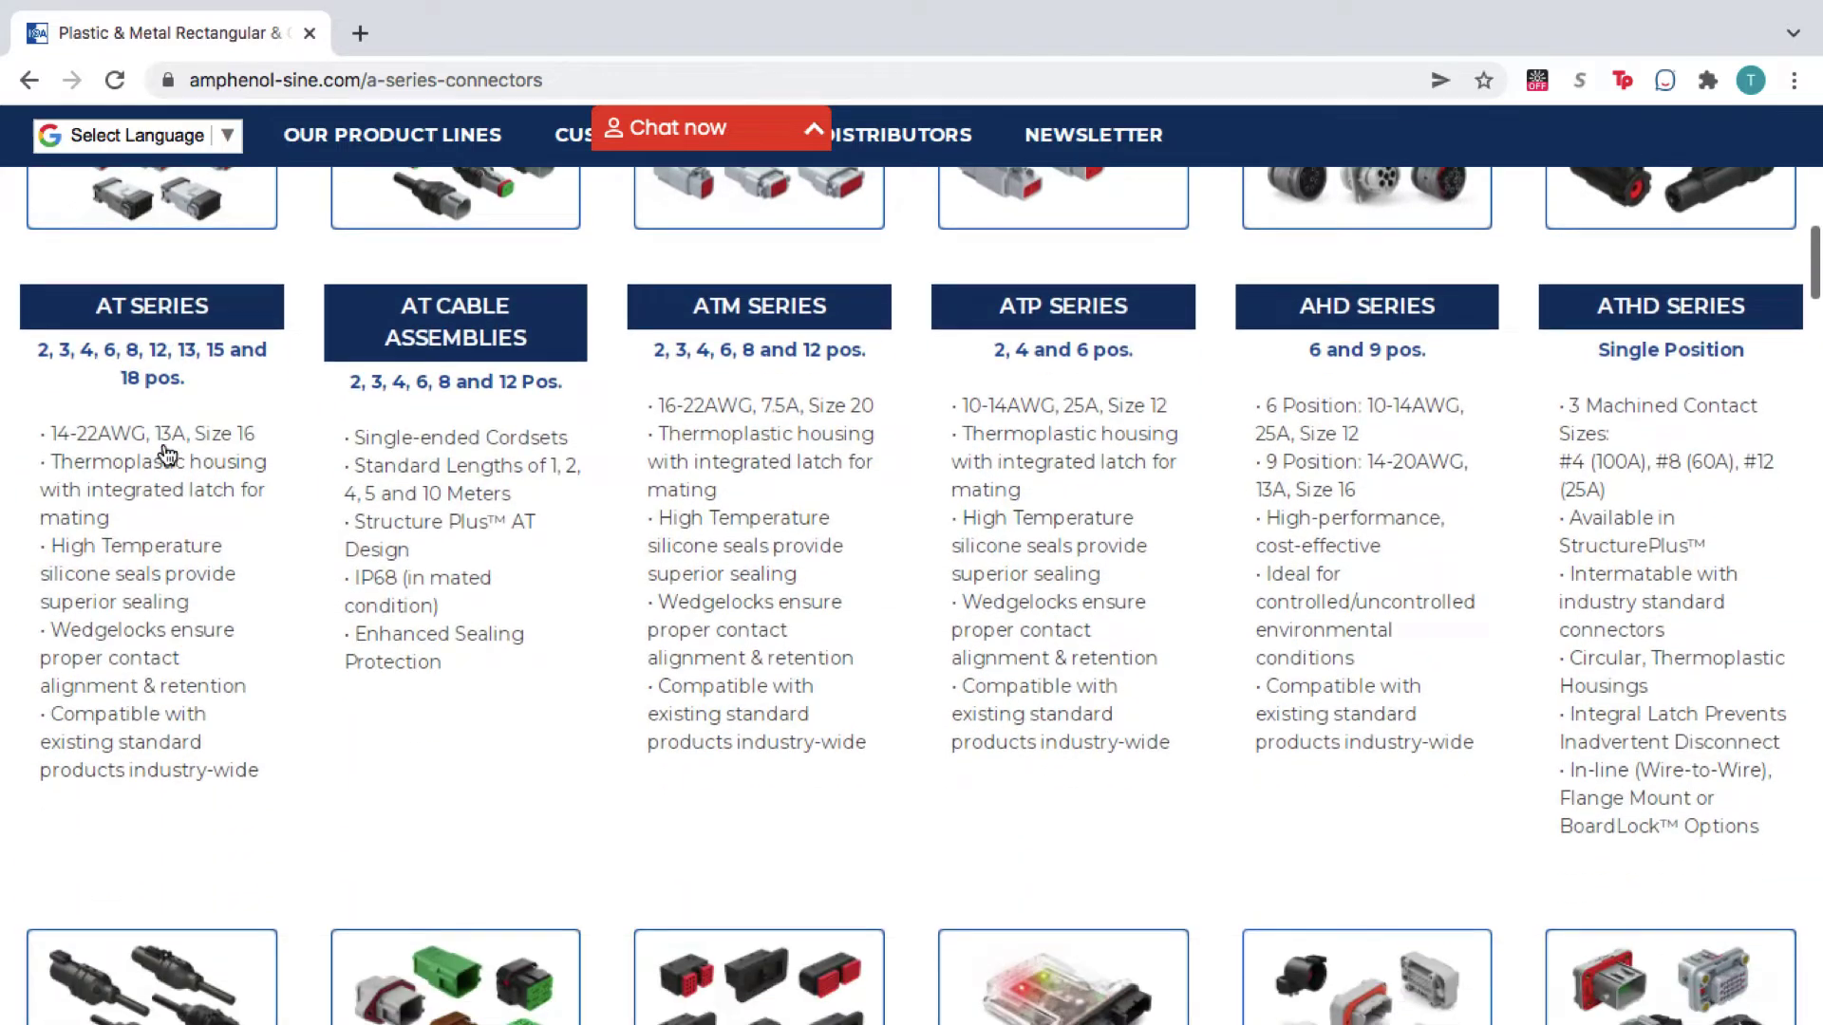
scroll(168, 455, down, 3)
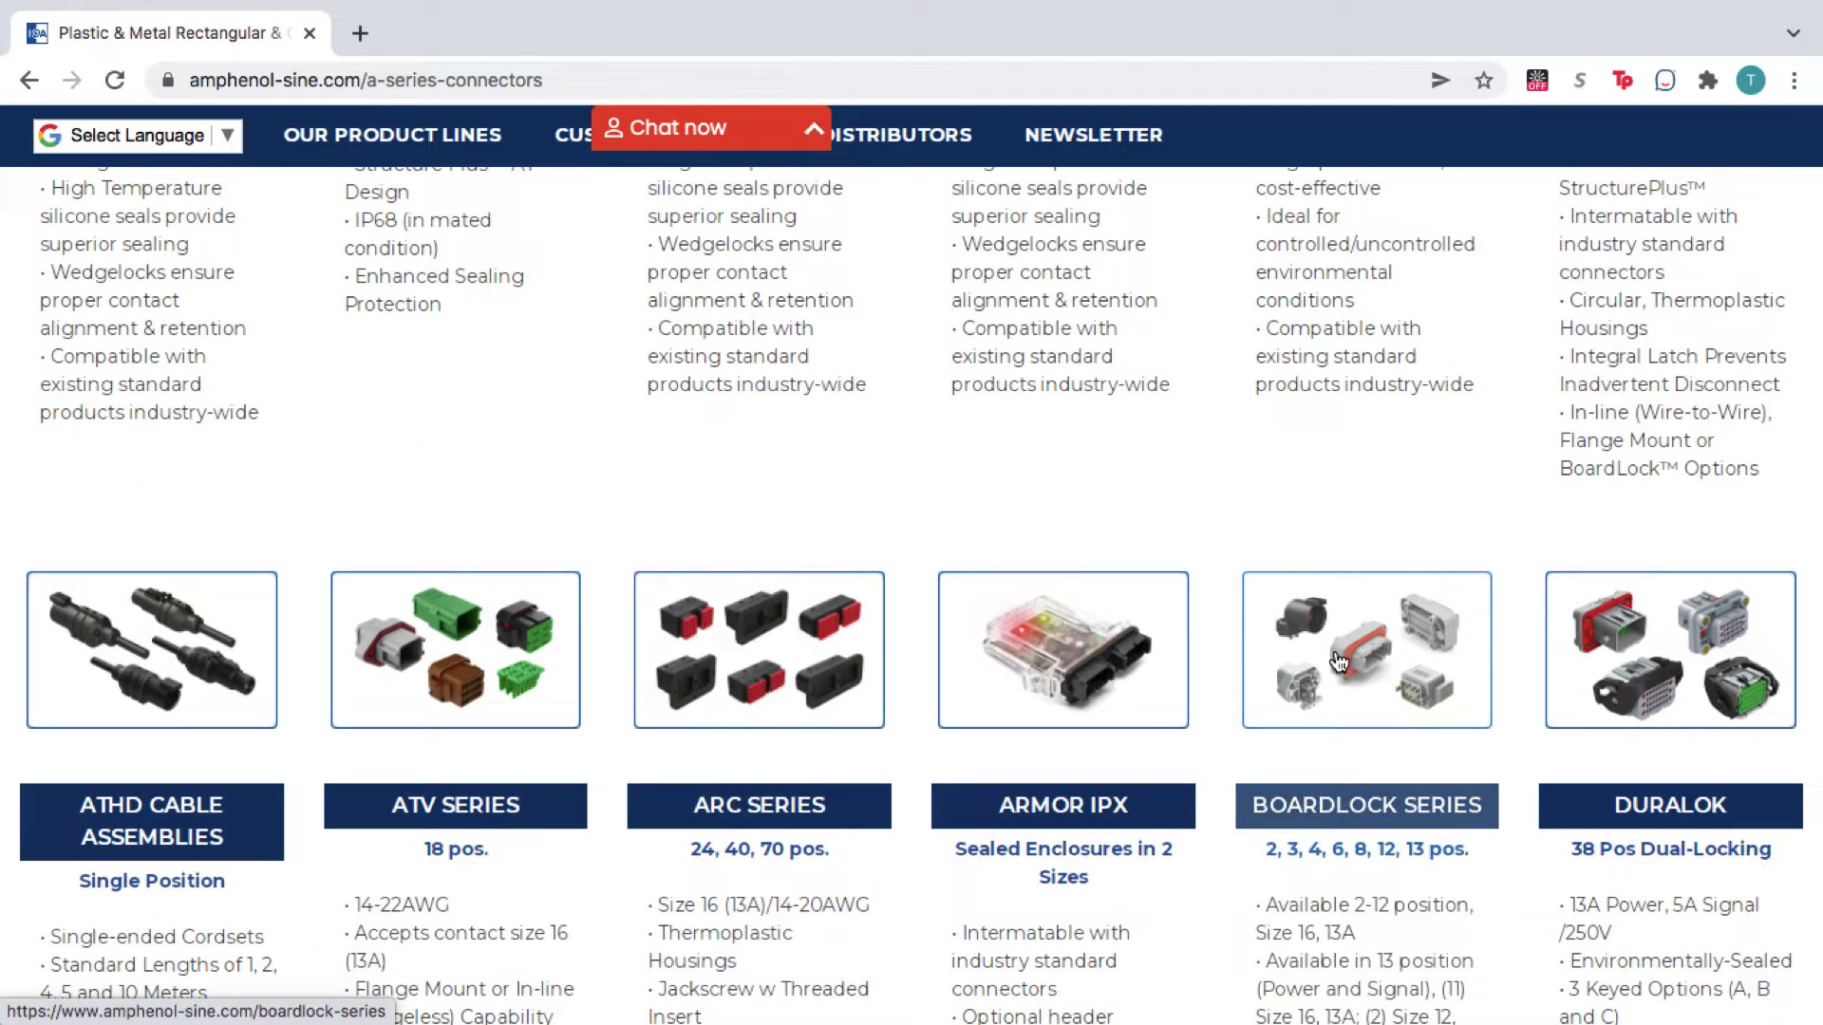
click(1339, 662)
scroll(1339, 662, down, 1)
scroll(1339, 661, down, 2)
scroll(1338, 661, down, 2)
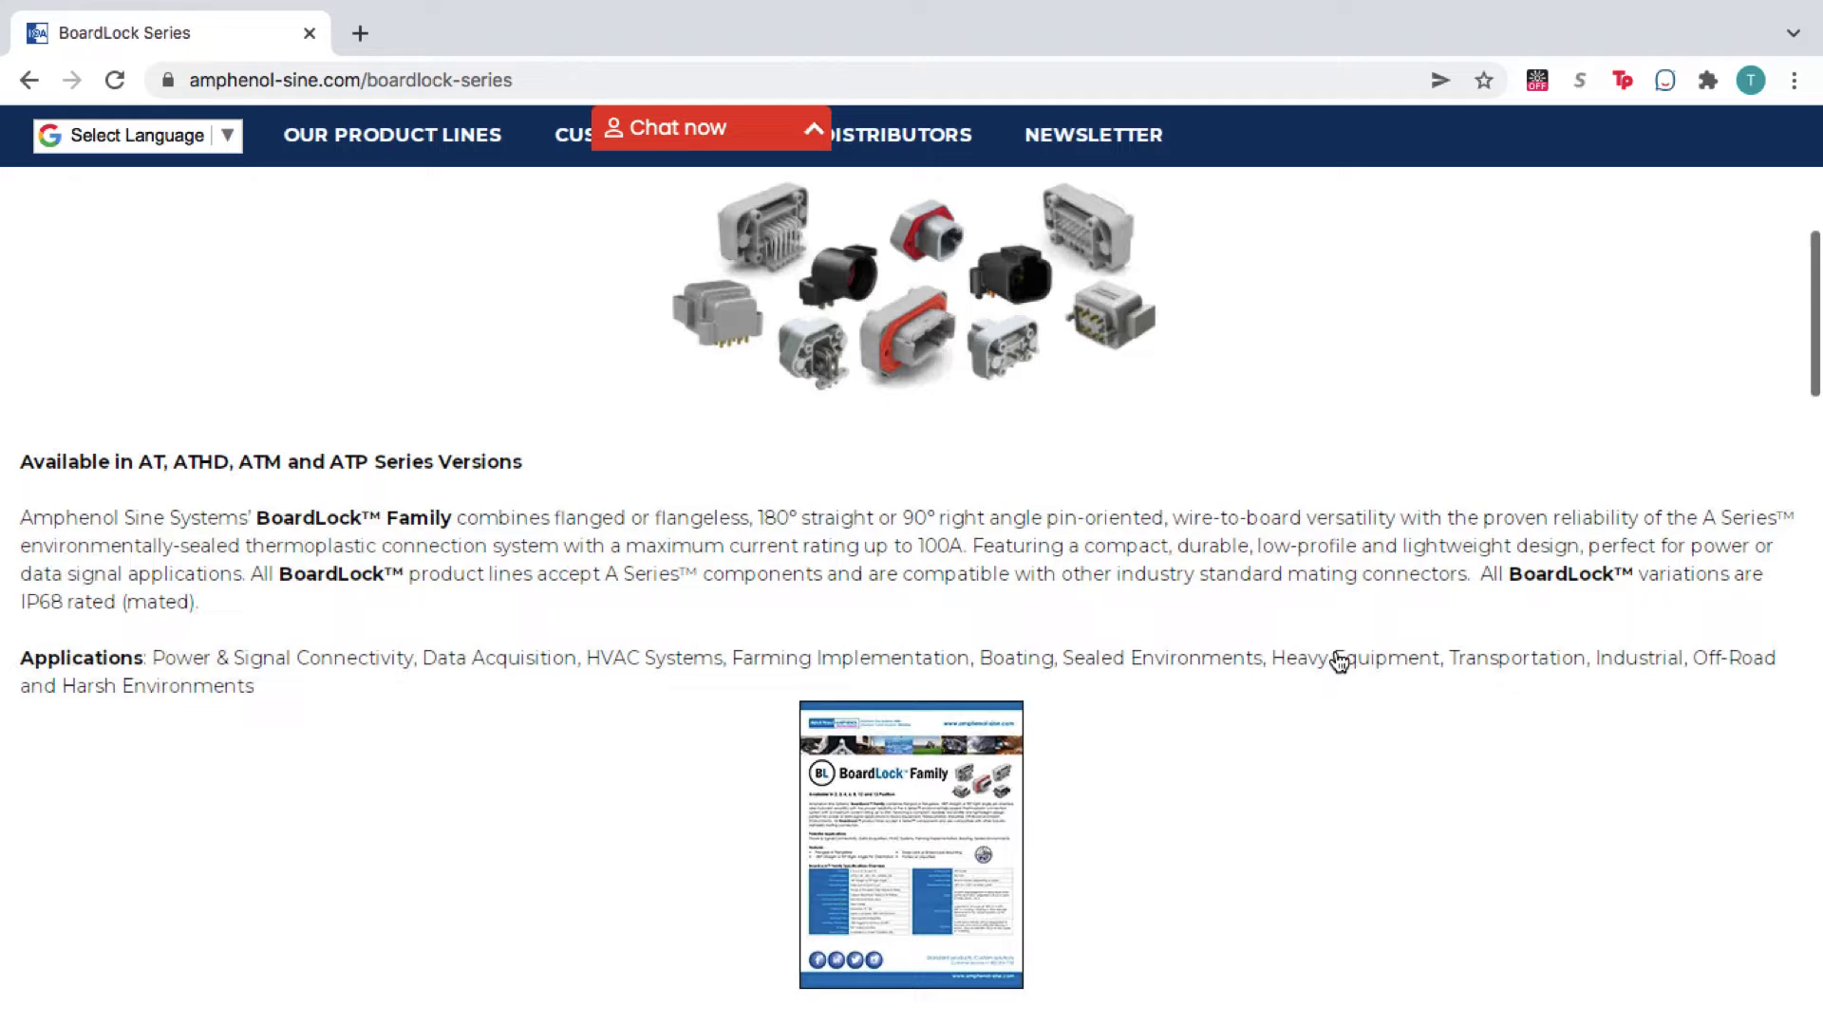
scroll(1339, 661, down, 2)
scroll(1338, 661, down, 3)
scroll(1339, 661, down, 1)
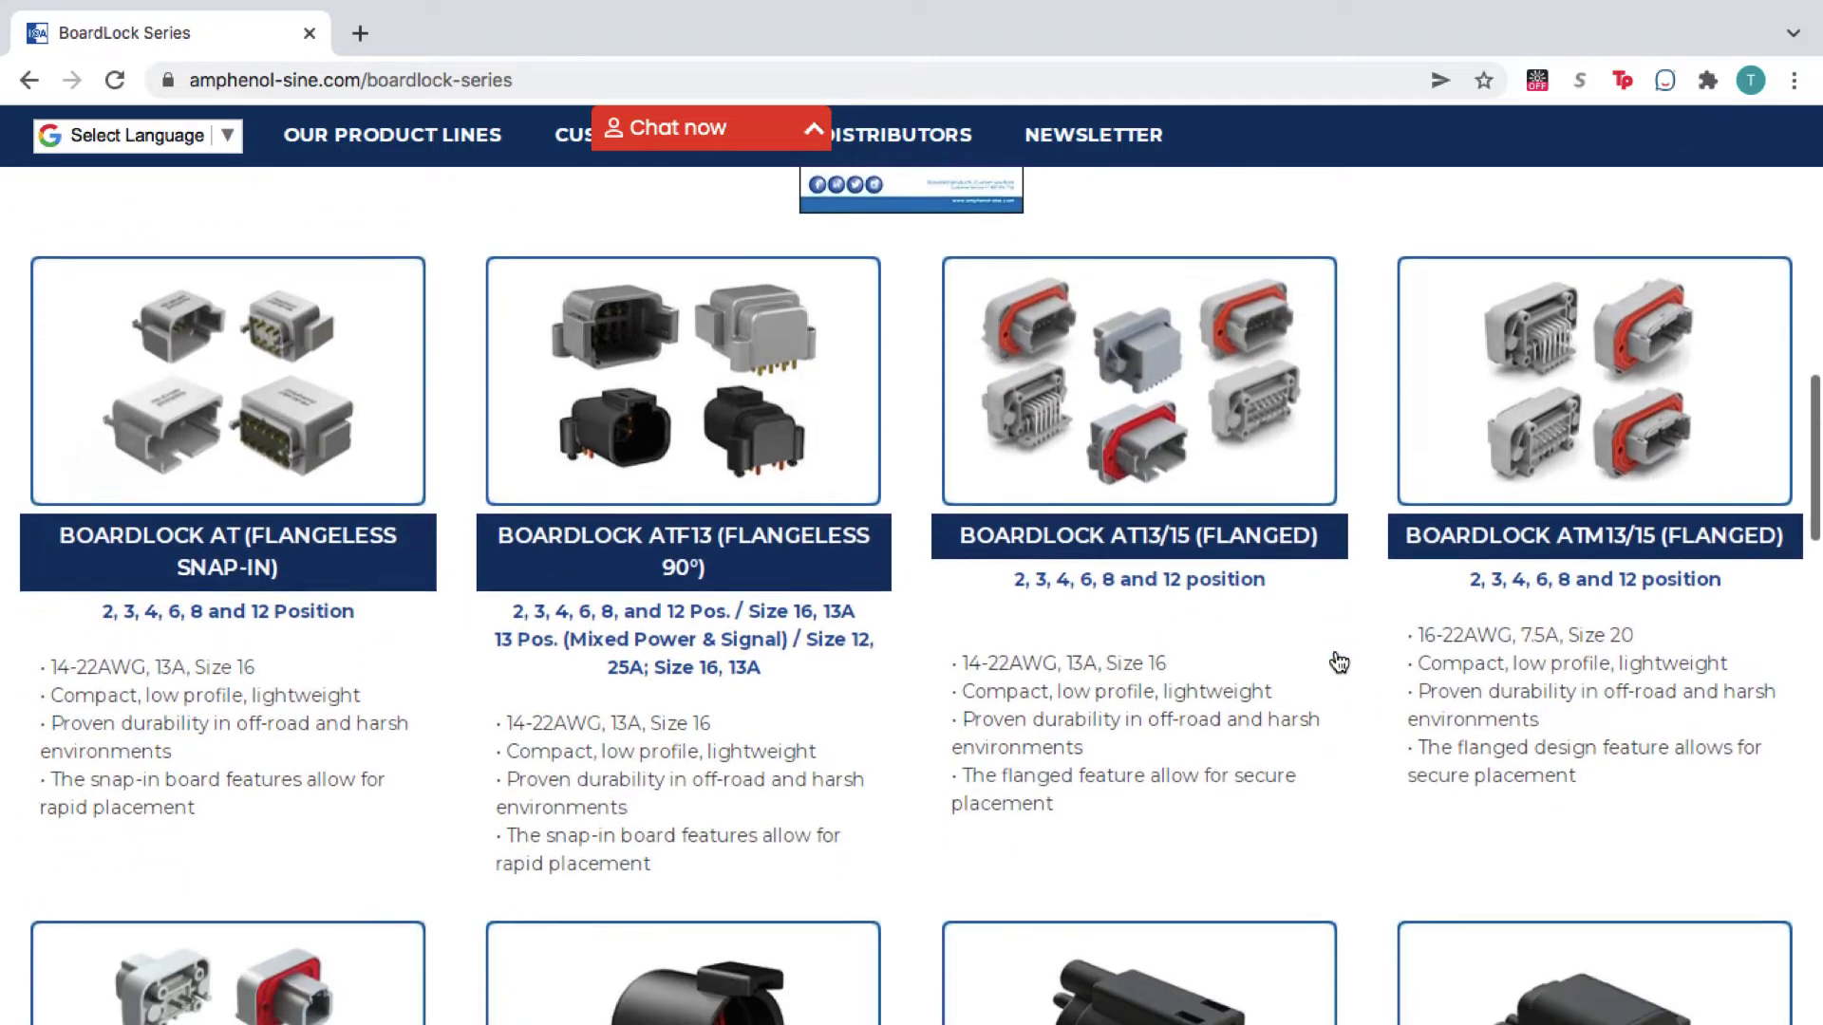
click(1105, 399)
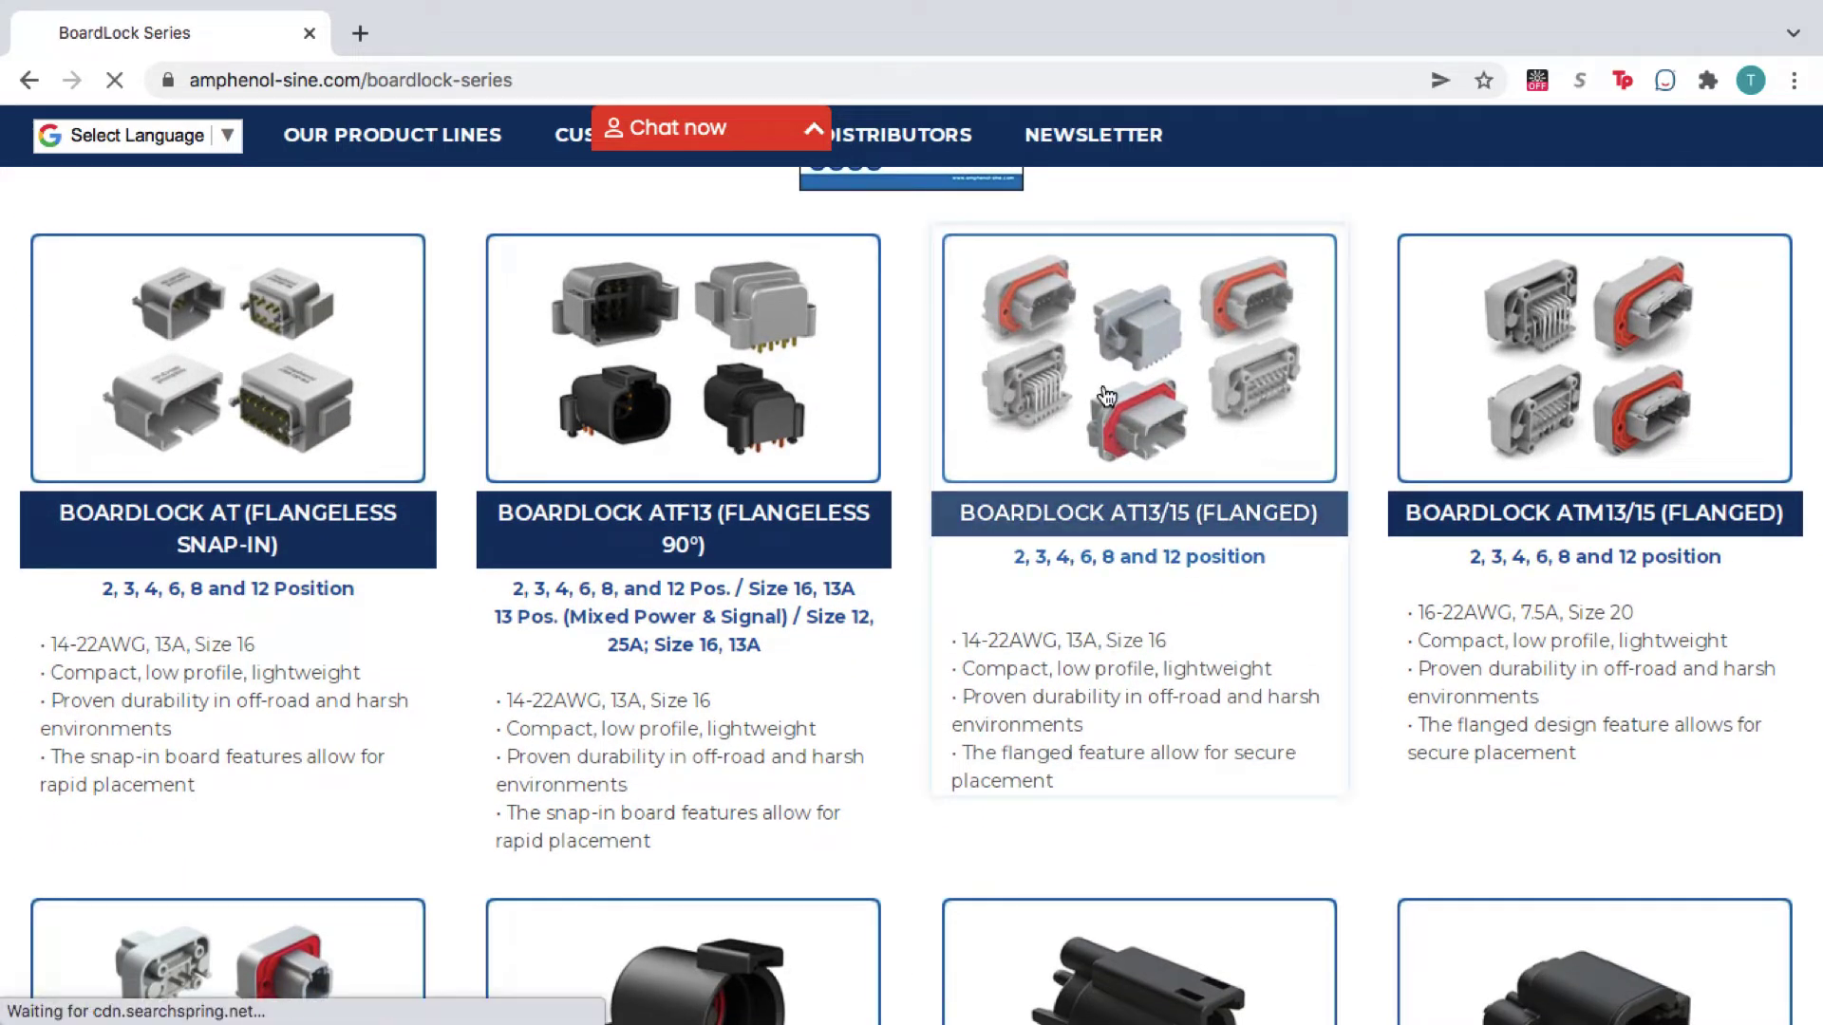
scroll(1106, 396, down, 3)
scroll(1106, 396, down, 3)
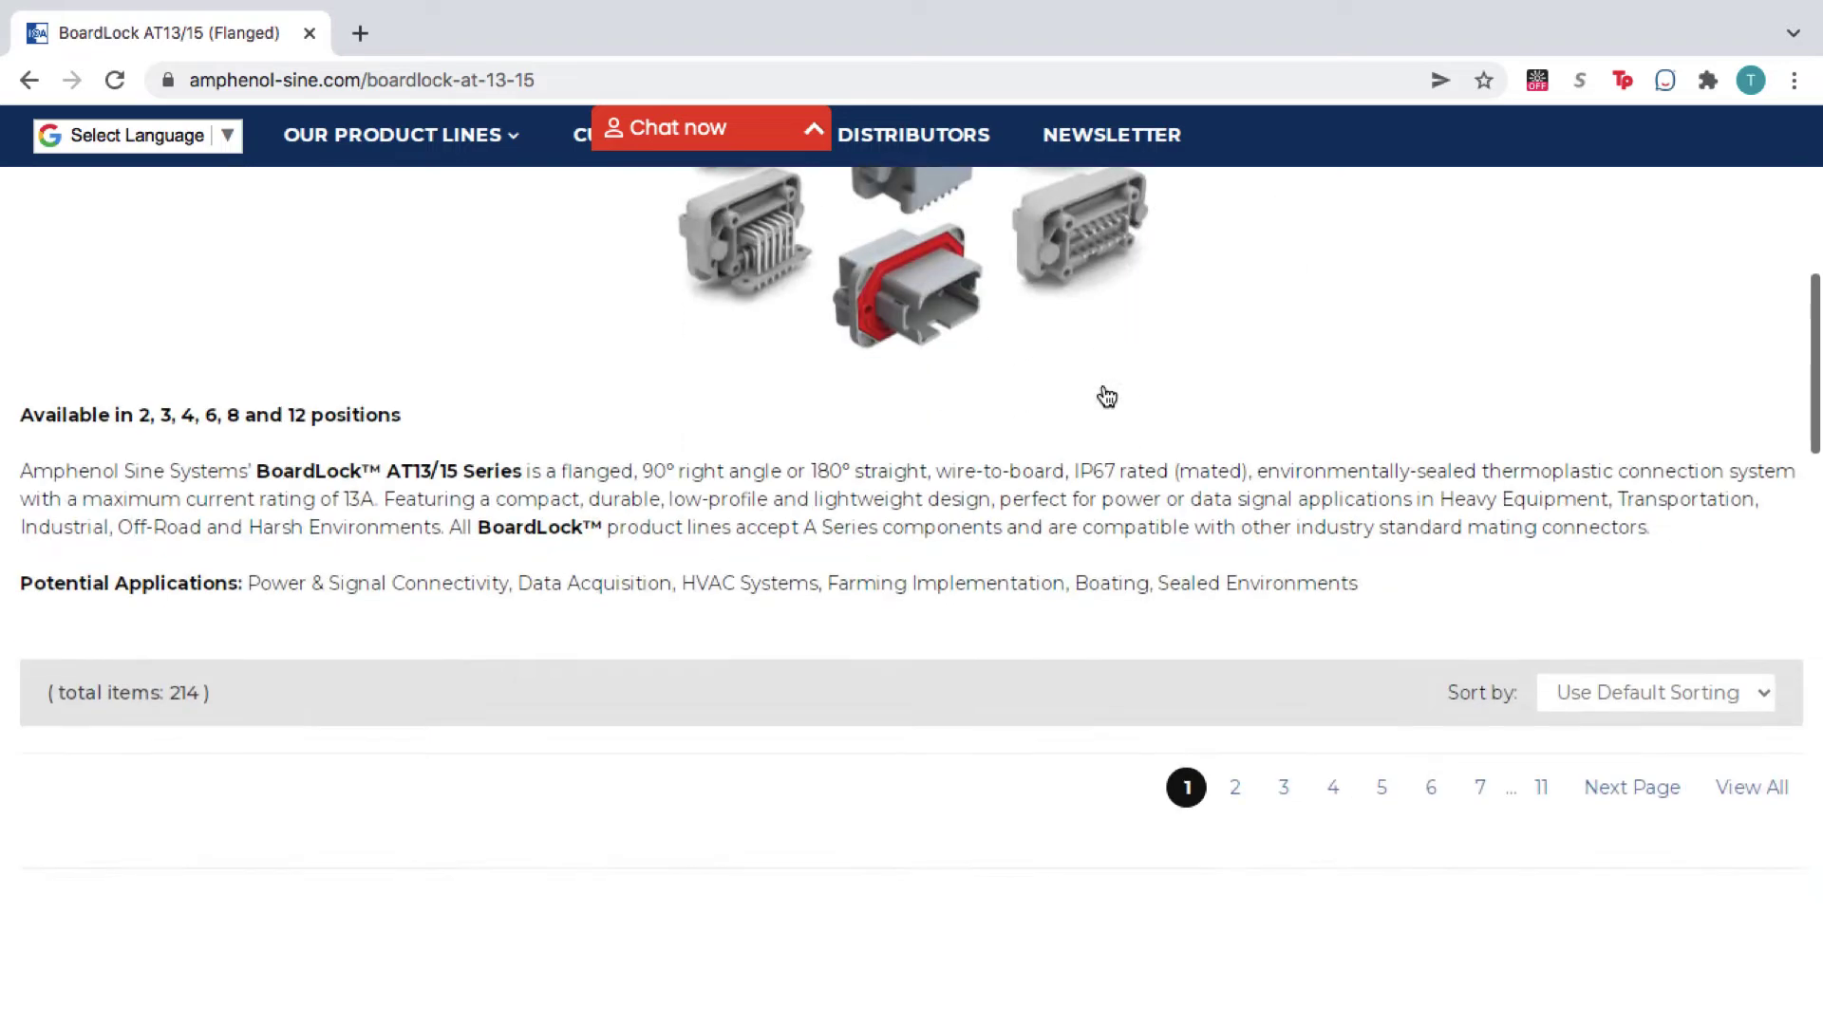
scroll(1106, 396, down, 2)
scroll(1105, 396, down, 3)
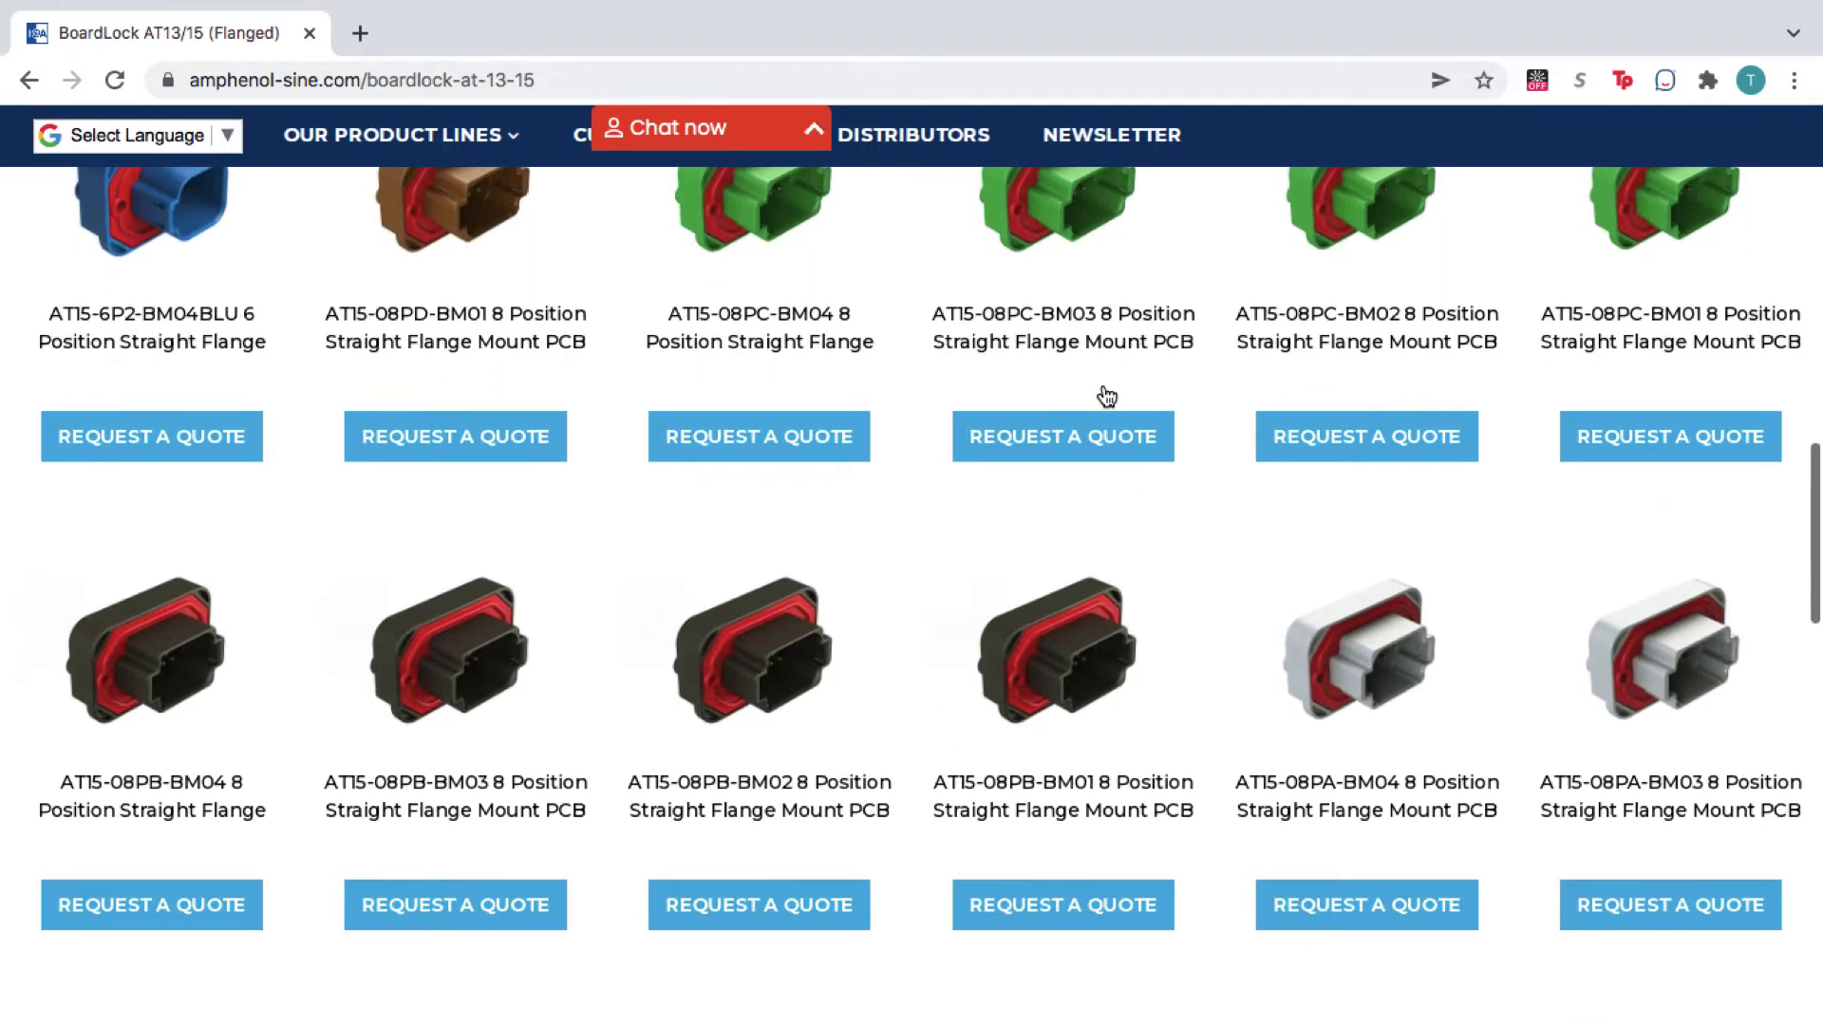
scroll(1105, 396, up, 2)
scroll(1105, 397, up, 1)
Step: Sort the listing by Name and open the AT13-08PA-BM02 product page
click(1664, 296)
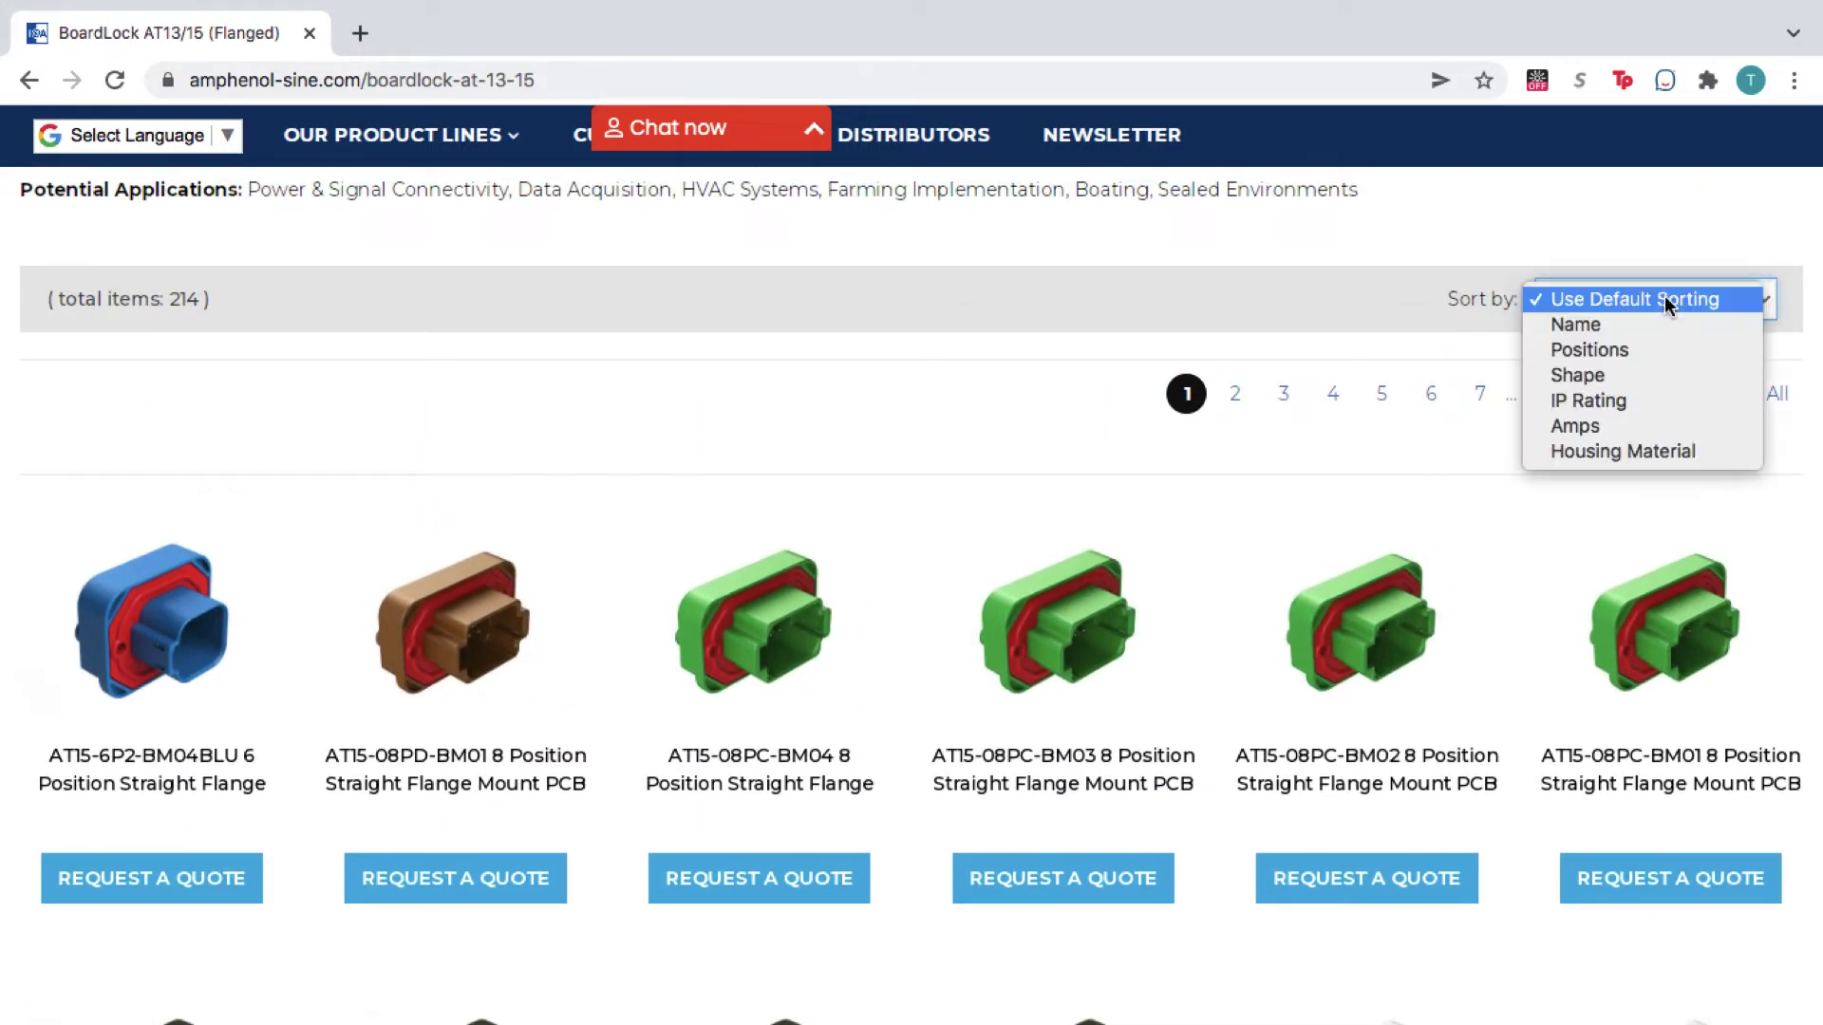
click(1661, 323)
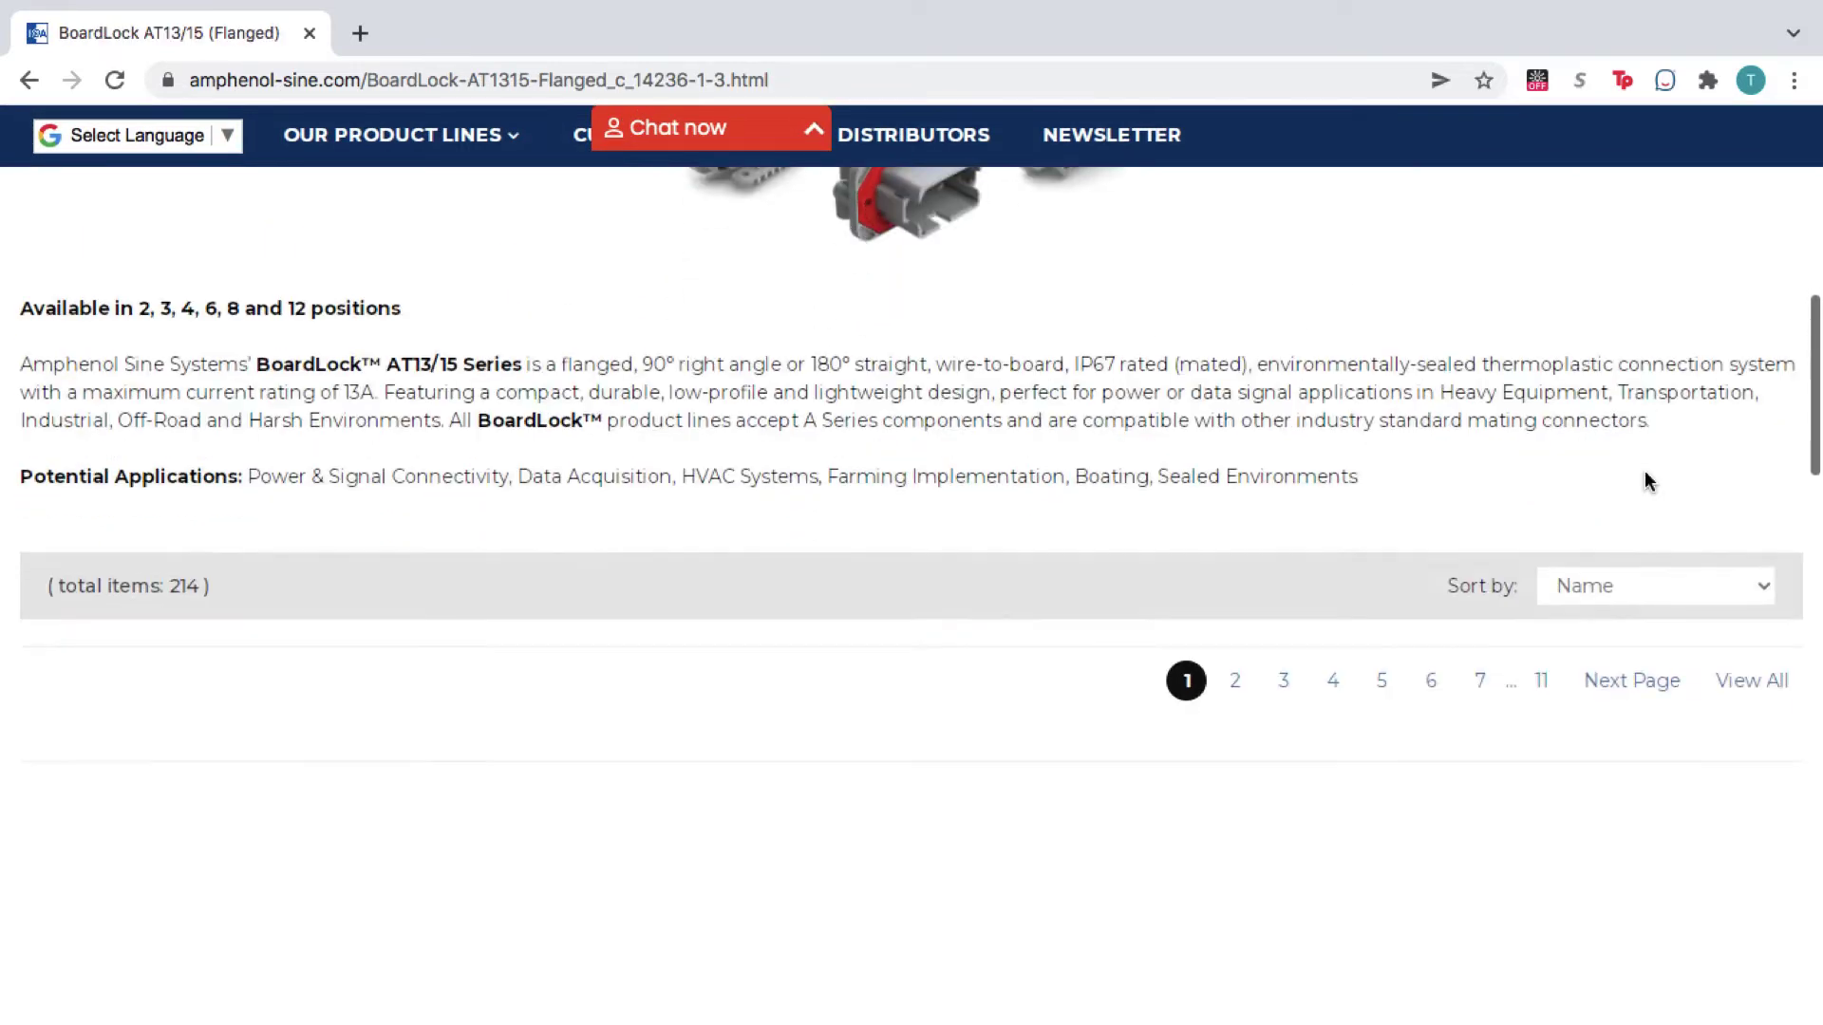
scroll(1638, 570, down, 2)
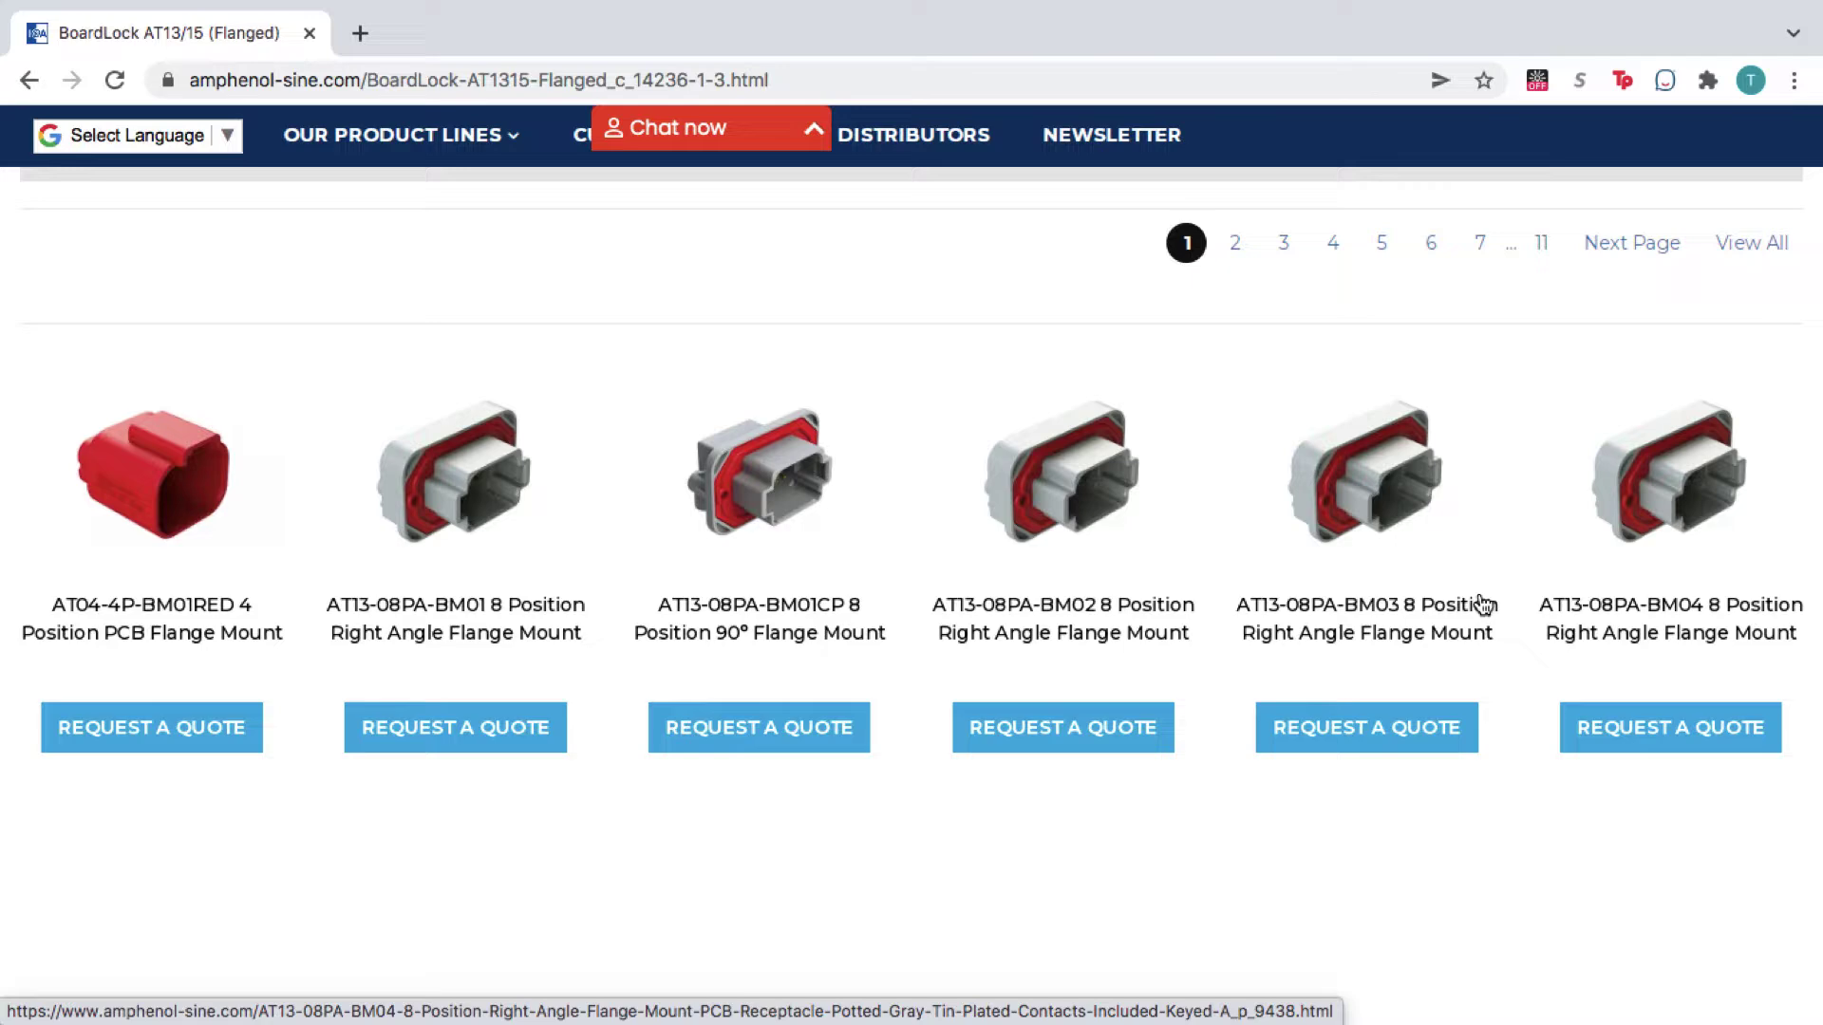
click(1136, 634)
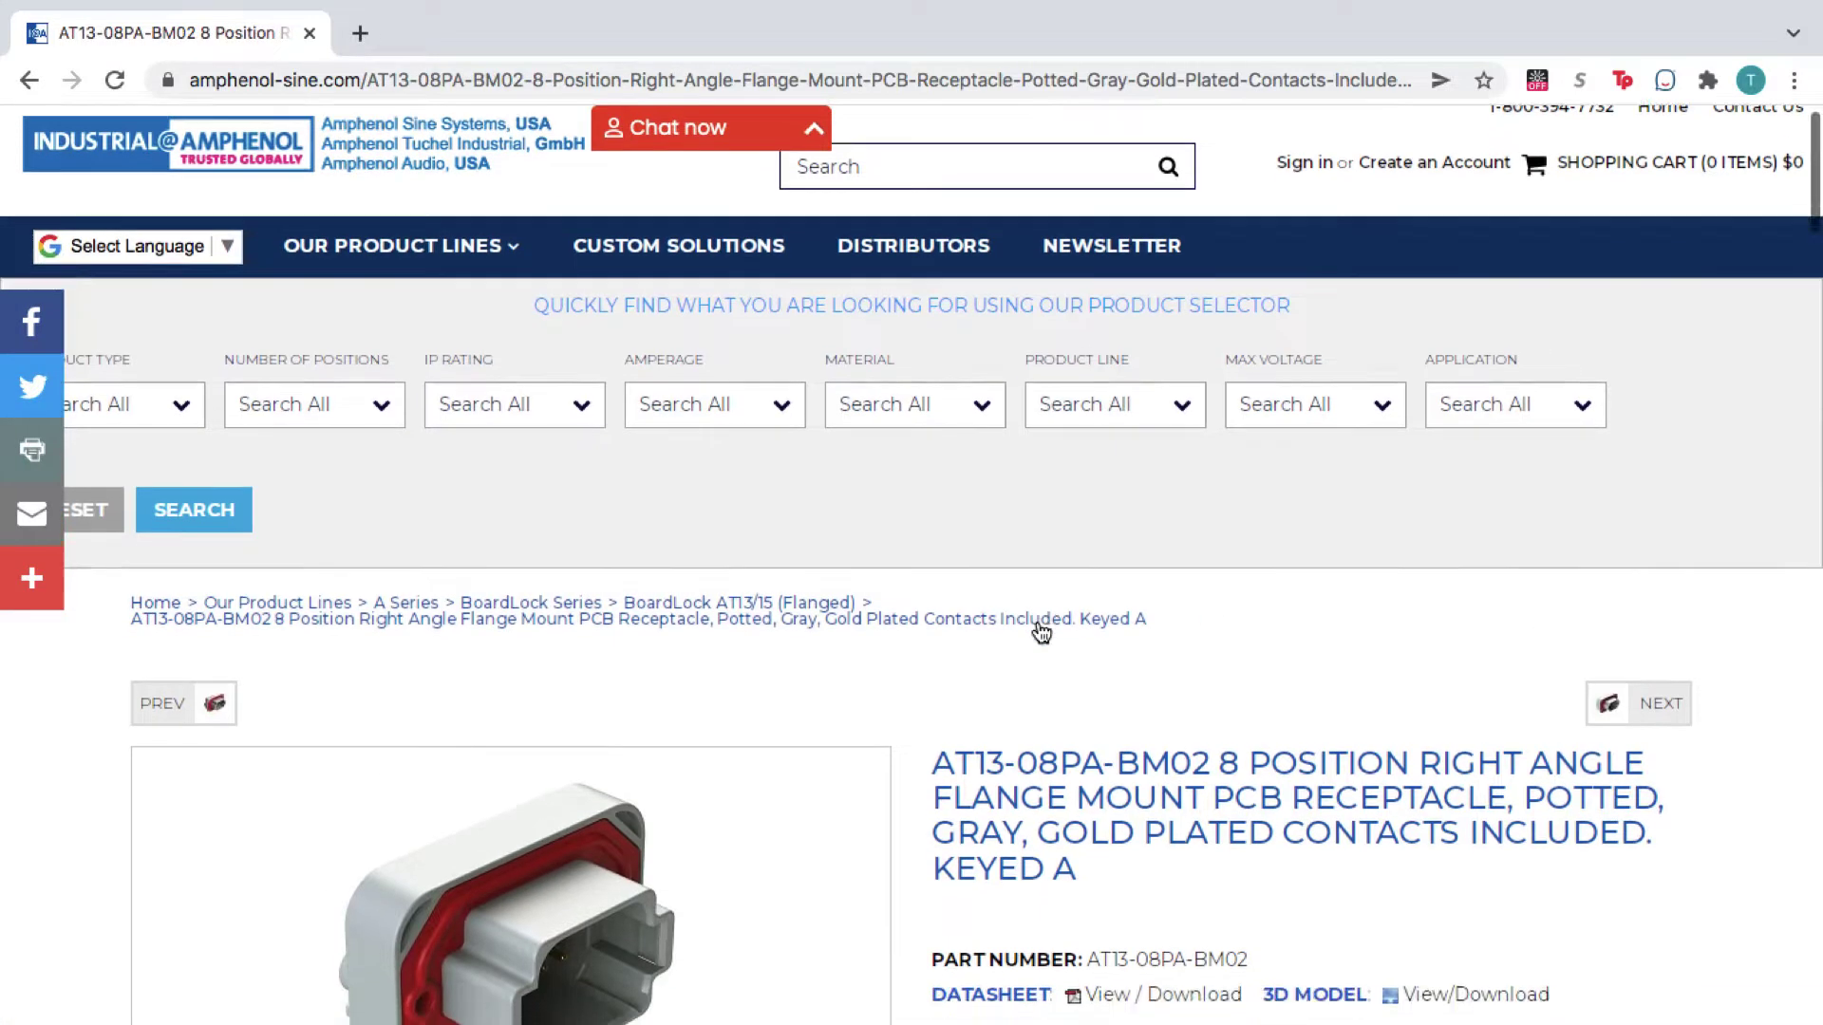
scroll(1039, 630, down, 3)
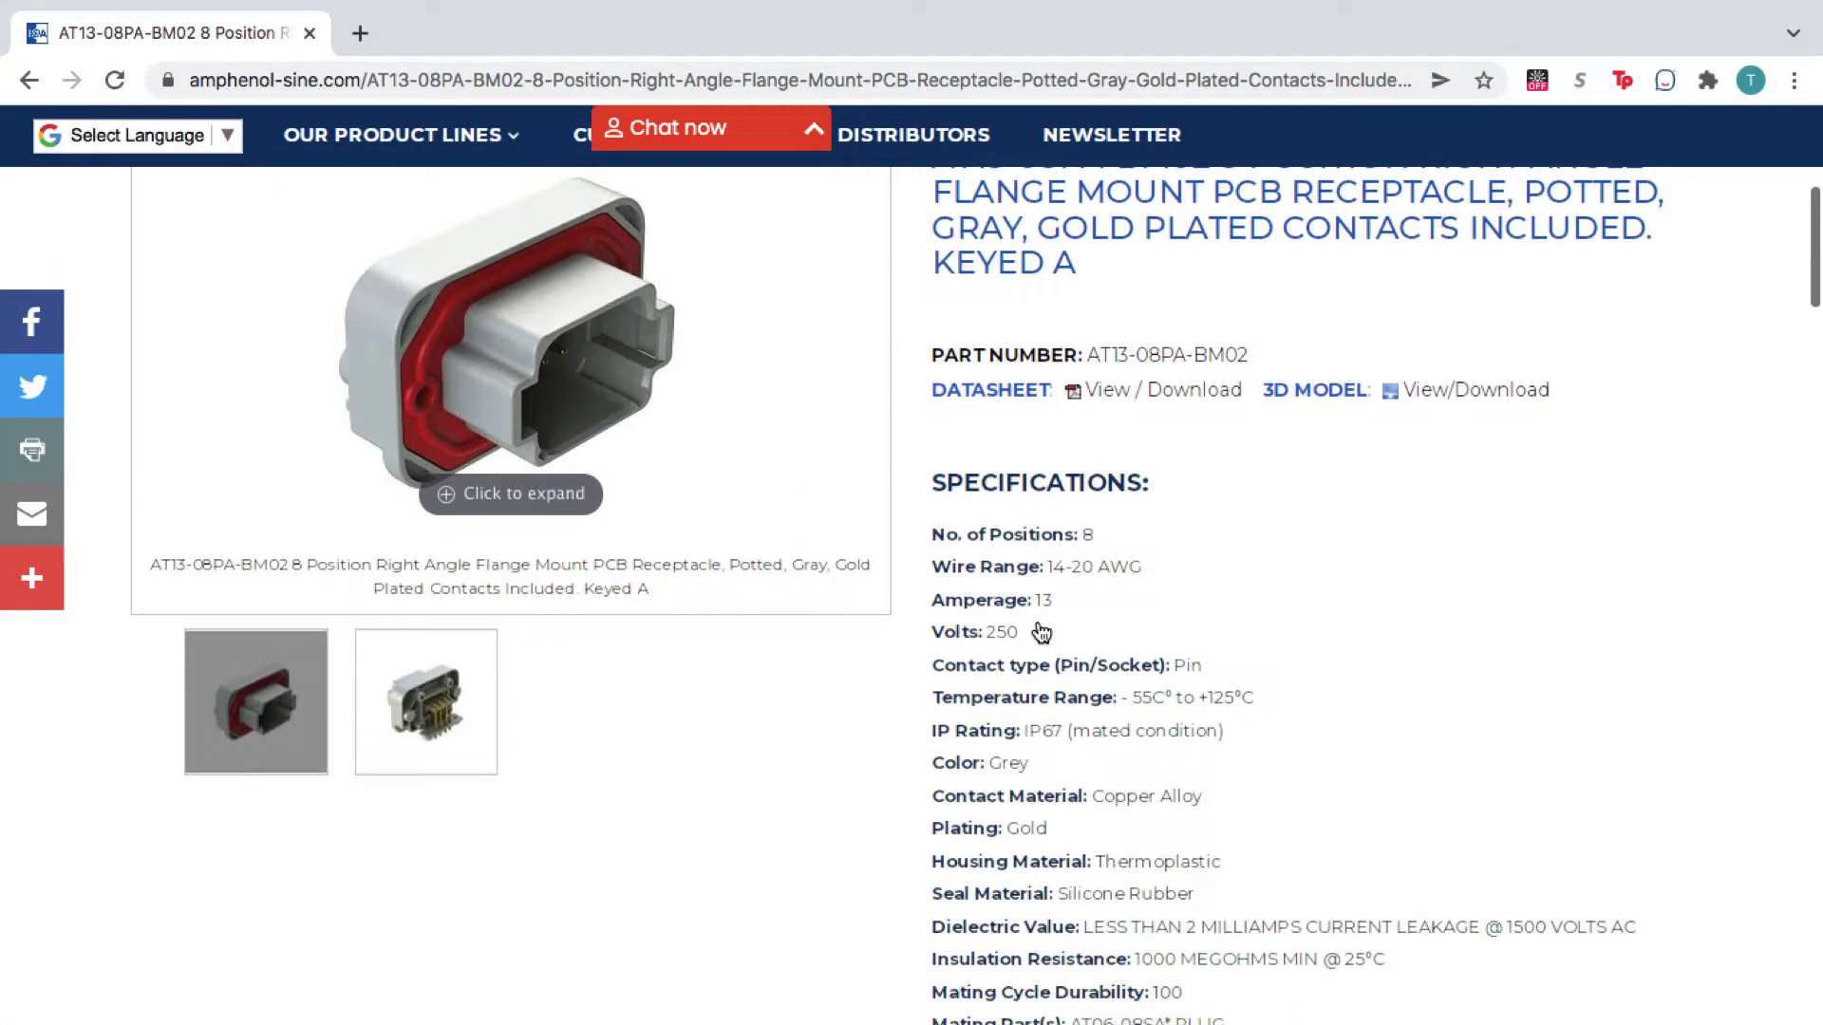
scroll(1039, 631, down, 1)
scroll(1041, 631, down, 1)
scroll(1041, 631, down, 1)
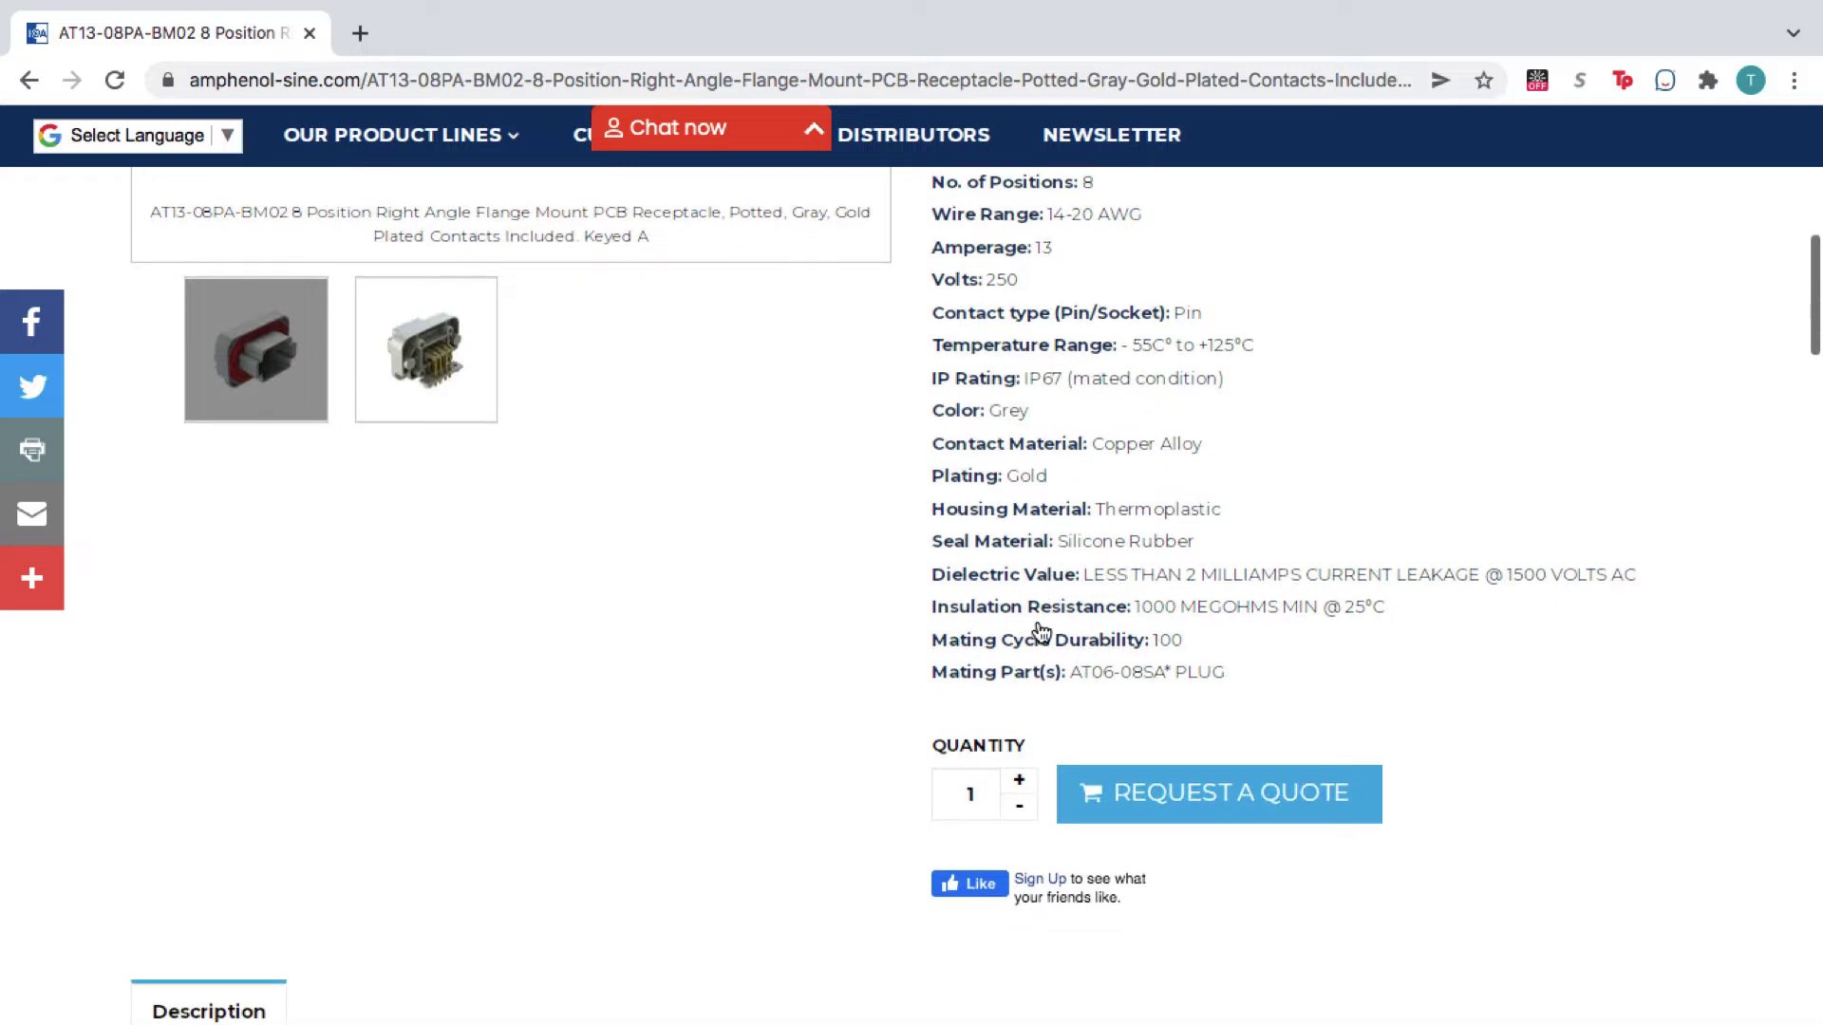
scroll(1040, 631, down, 2)
scroll(1040, 631, down, 2)
scroll(1039, 631, down, 1)
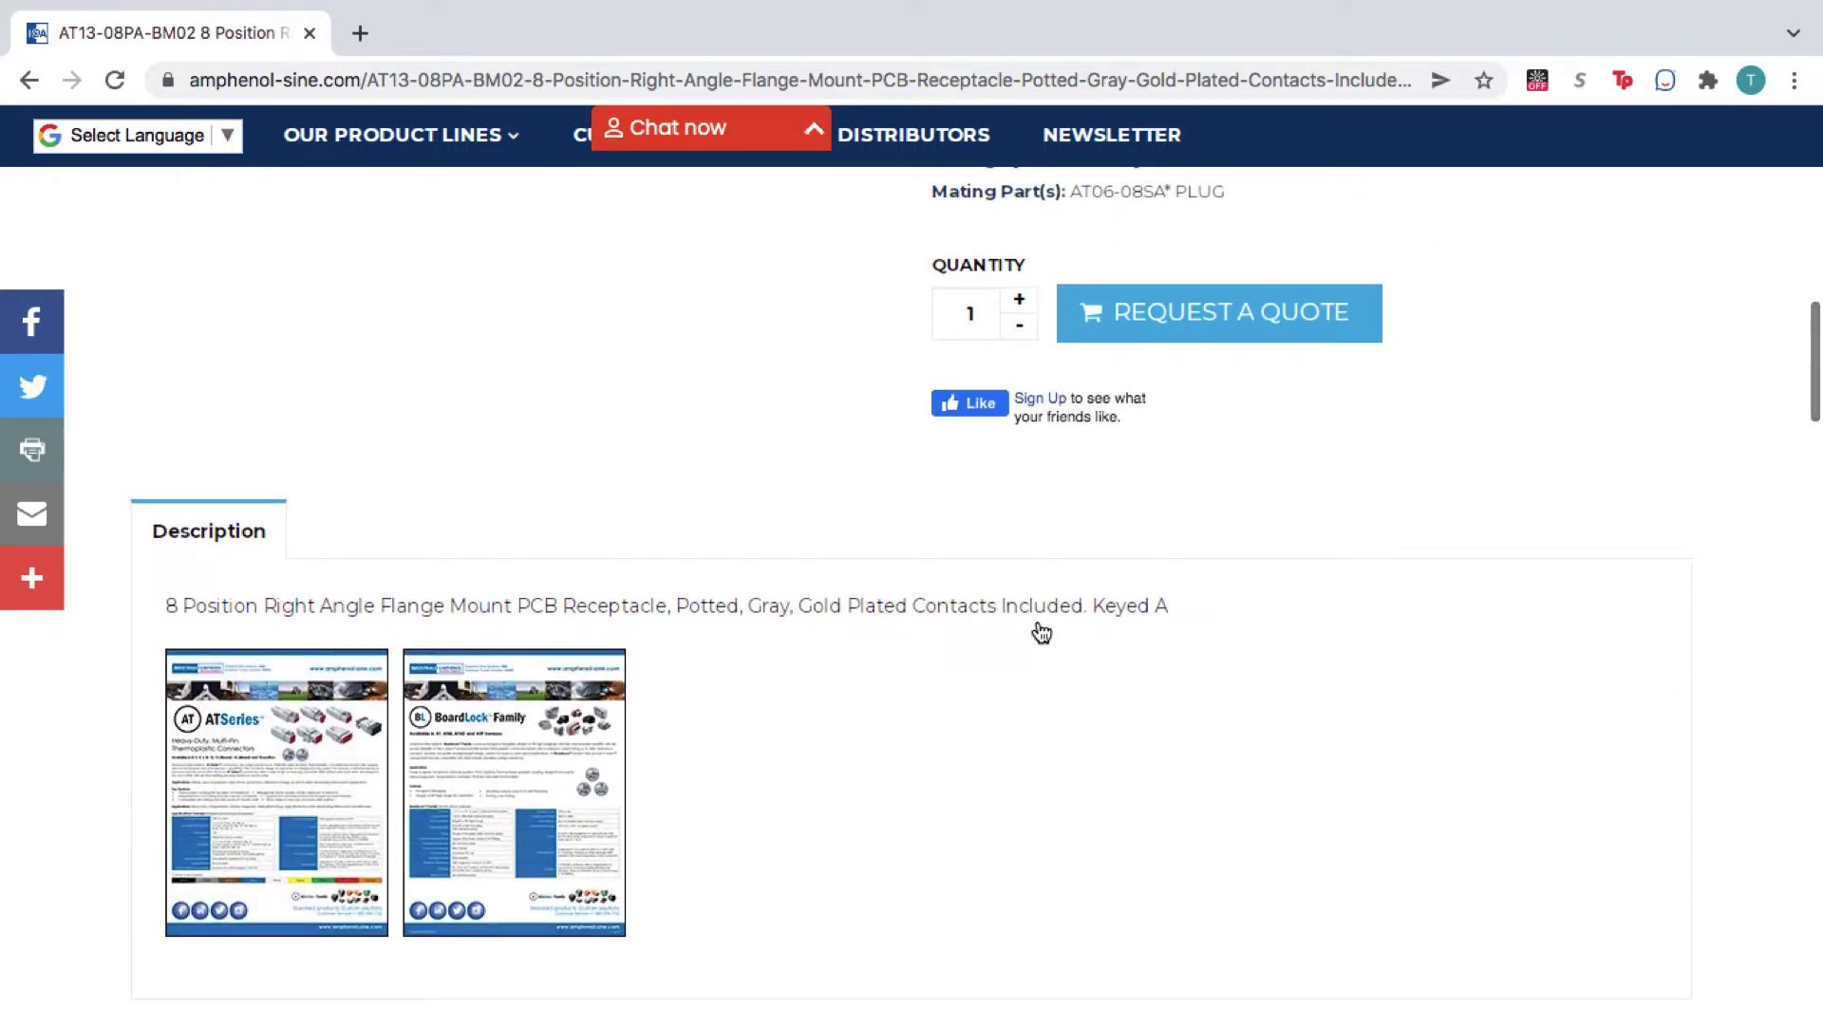
scroll(1041, 630, up, 2)
scroll(1041, 631, up, 2)
scroll(1039, 631, up, 1)
scroll(1040, 632, up, 2)
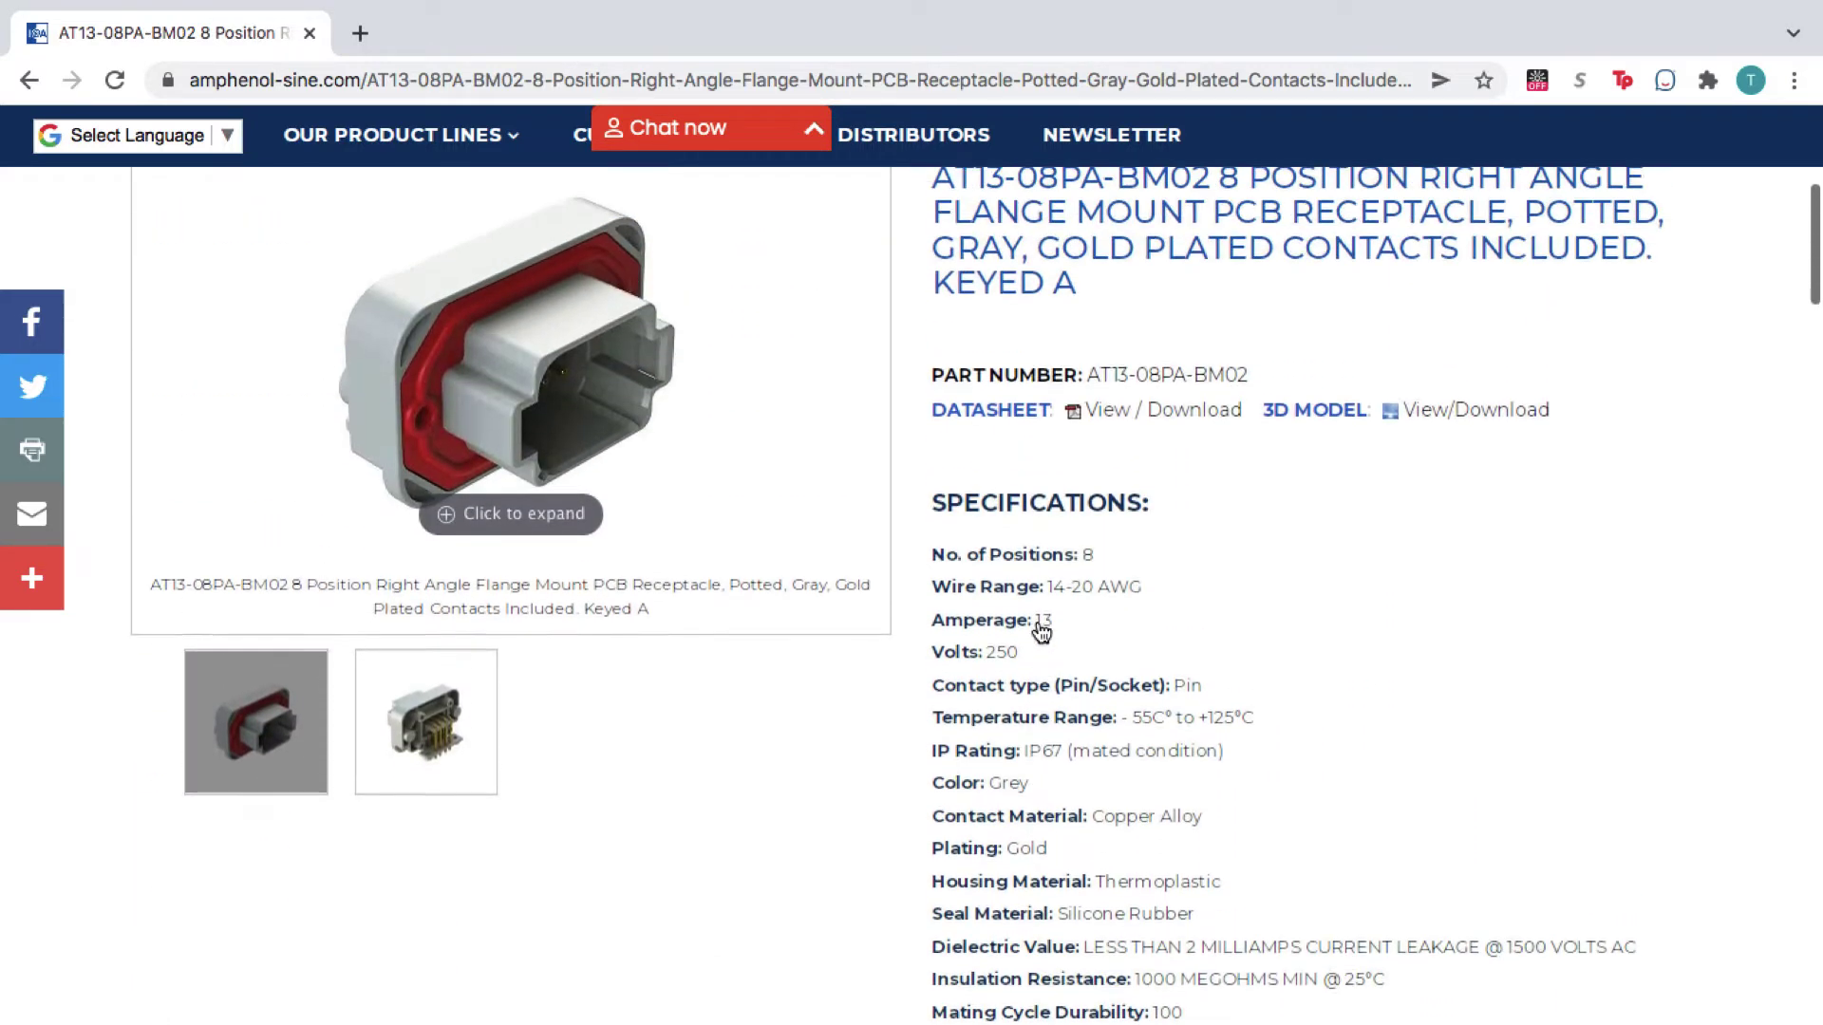
scroll(1041, 631, up, 1)
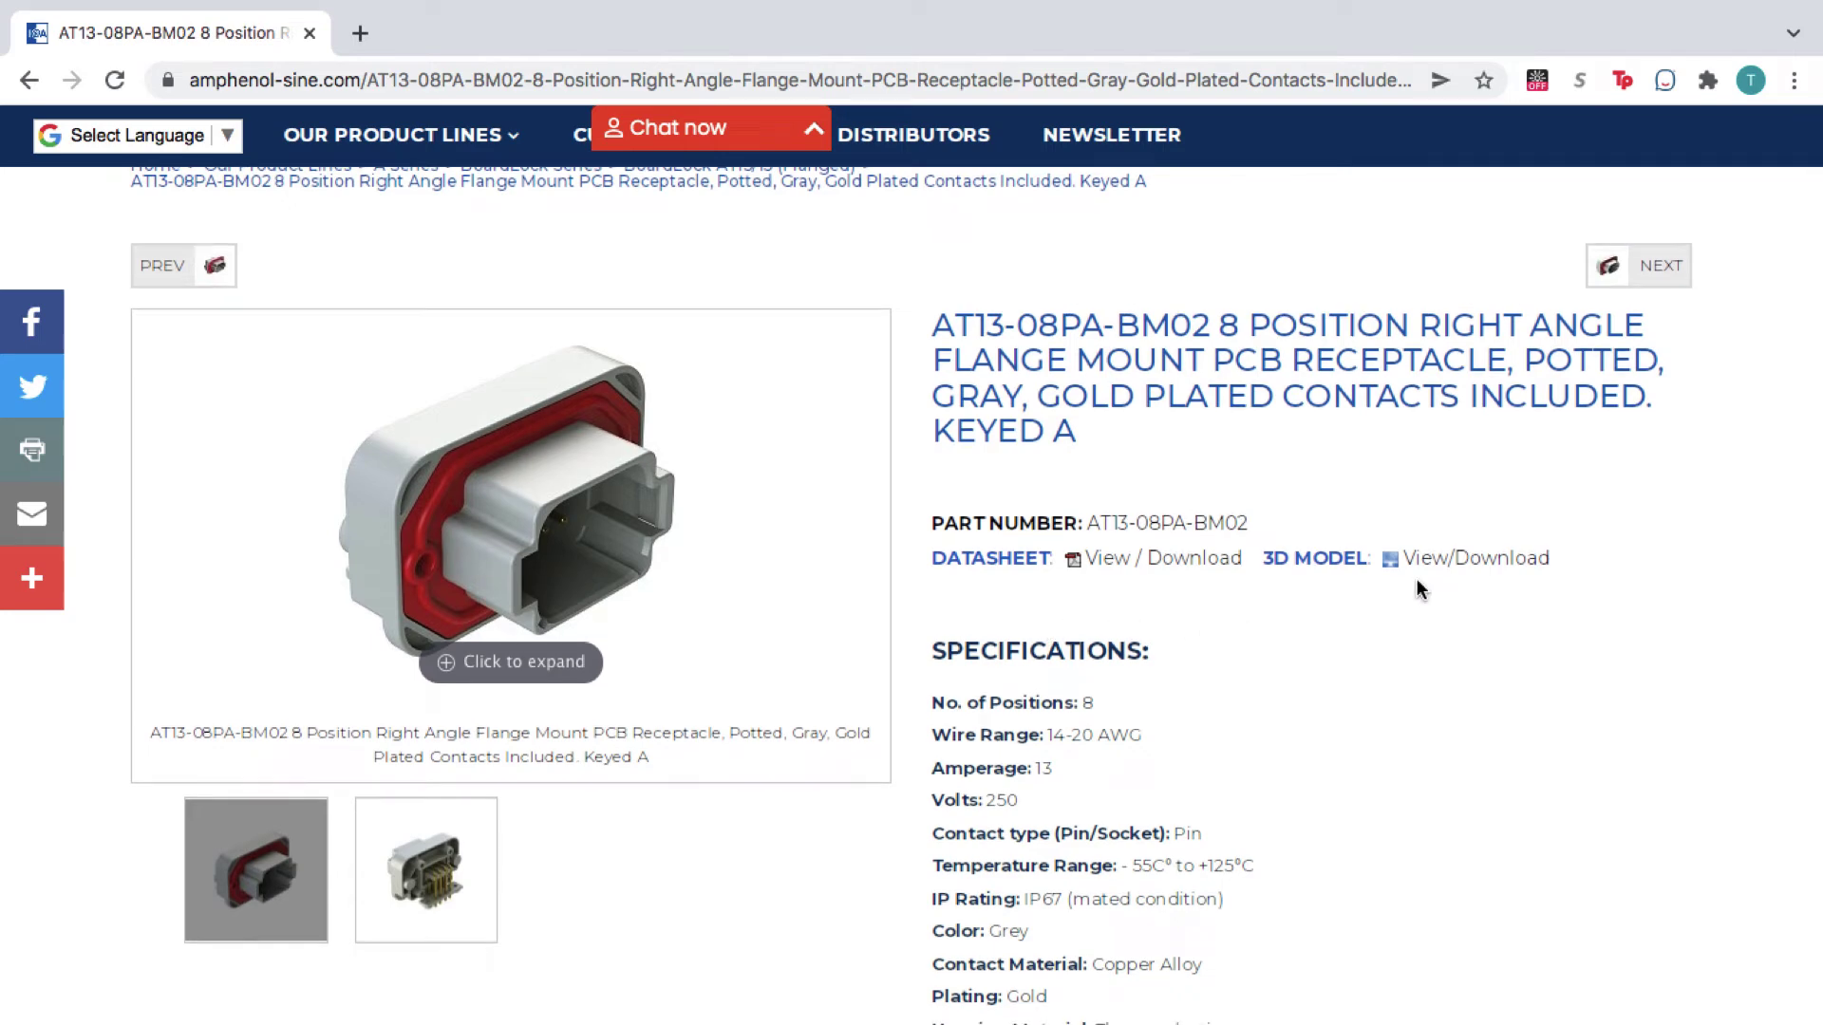
Step: Open the AT13-08PA-BM02 3D MODEL View/Download page in a new tab
click(1448, 563)
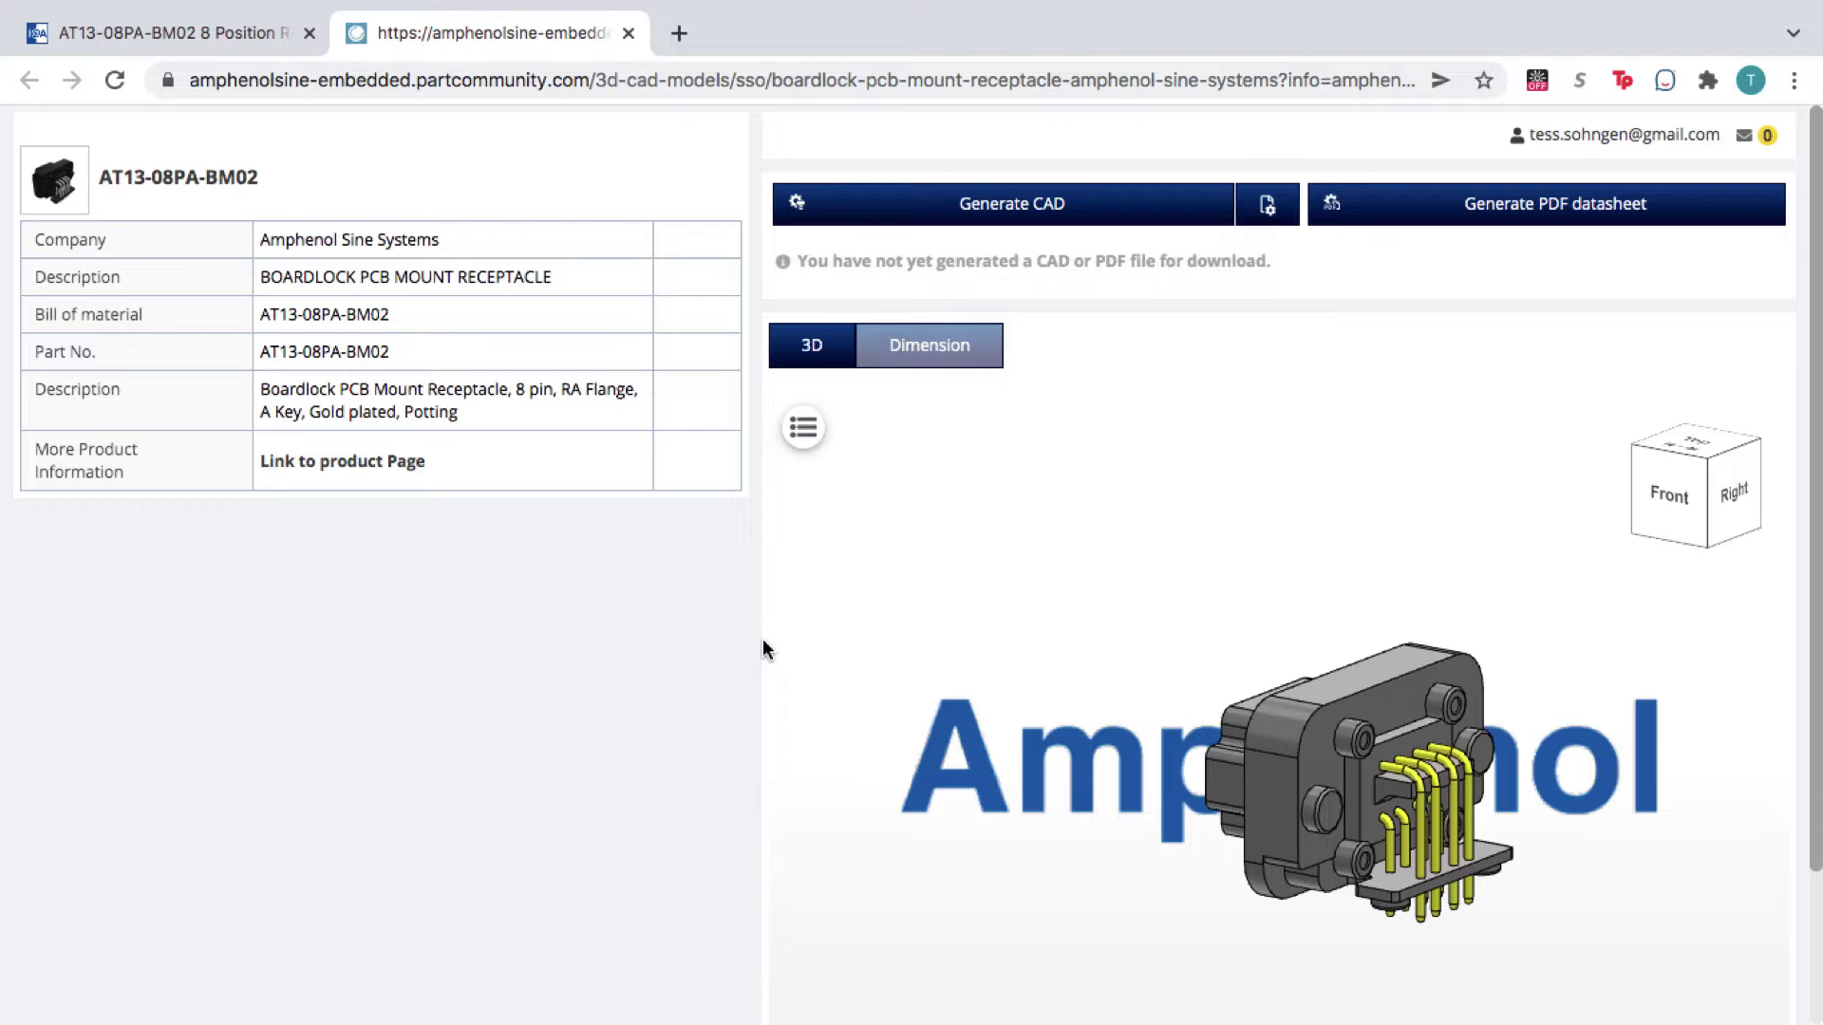
scroll(740, 648, down, 2)
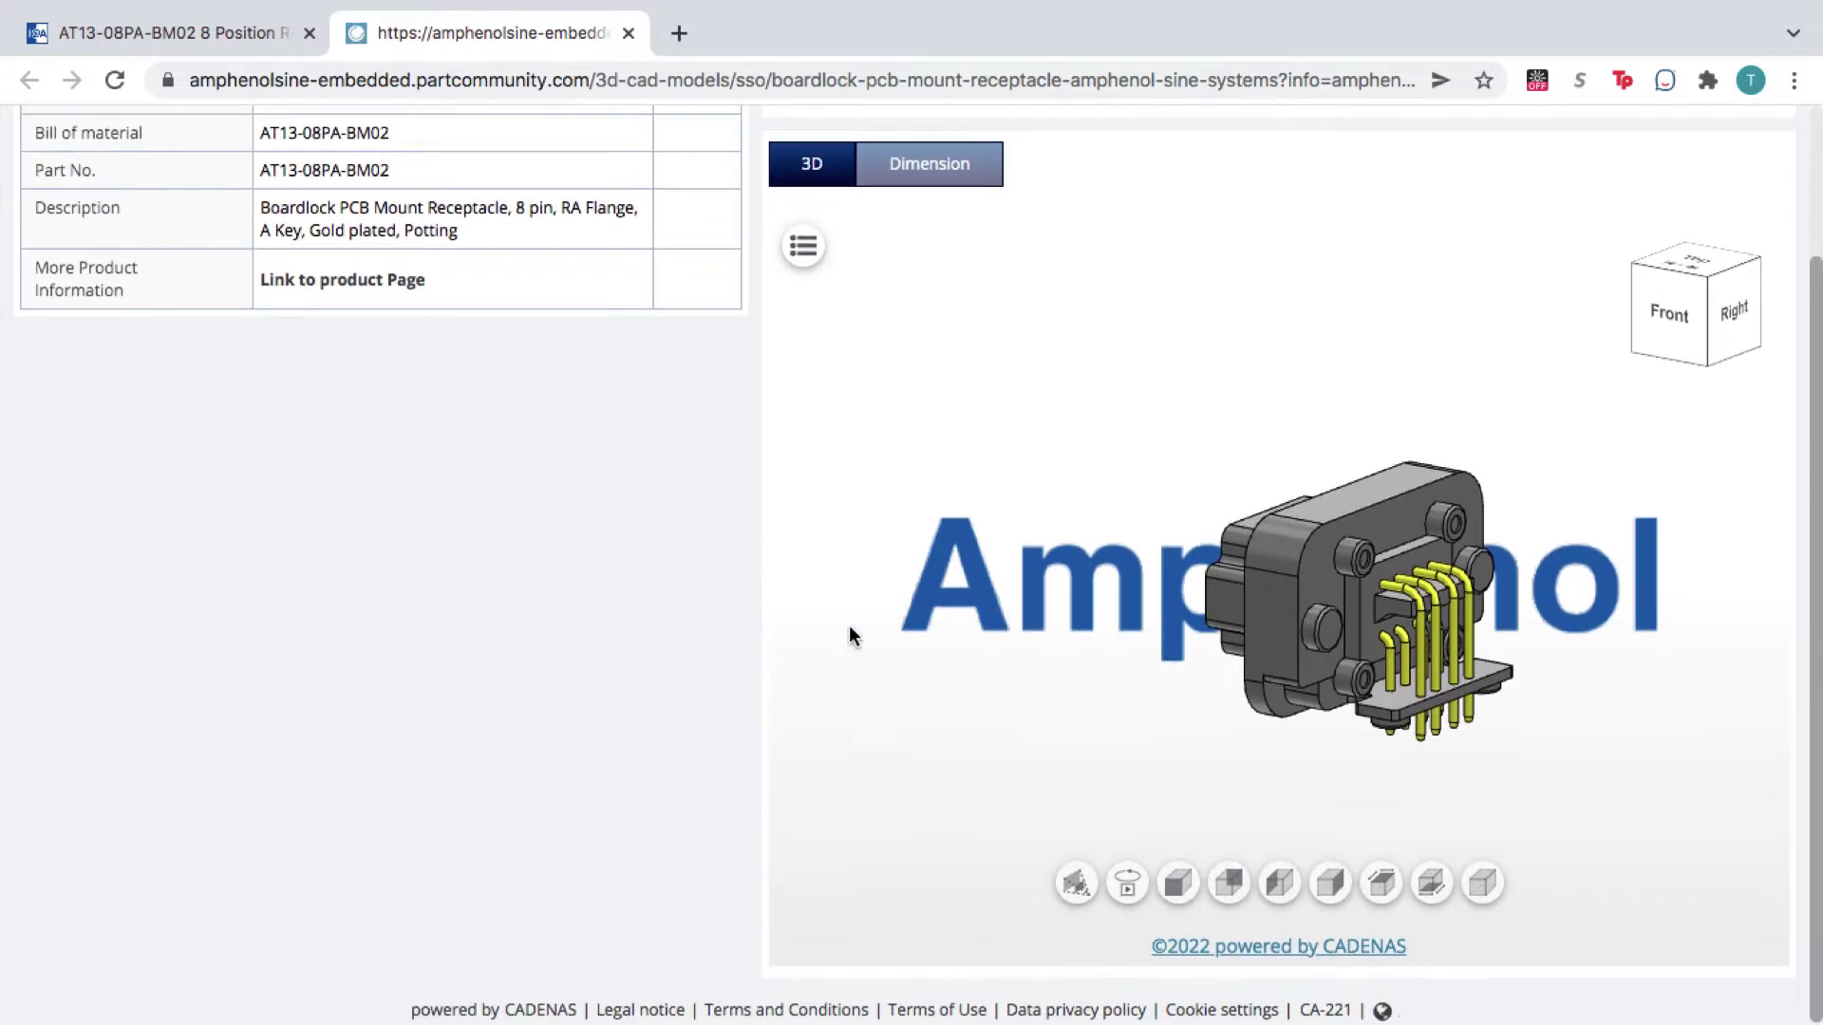
Step: Rotate the receptacle model to a top-down view showing its 55.12, 36.45 and 39.35 dimensions
mouse_move(1355, 599)
mouse_down()
mouse_move(1200, 697)
mouse_move(1136, 662)
mouse_move(1073, 340)
mouse_move(1038, 312)
mouse_move(1063, 187)
mouse_move(1227, 185)
mouse_move(1057, 311)
mouse_up()
scroll(1195, 408, up, 3)
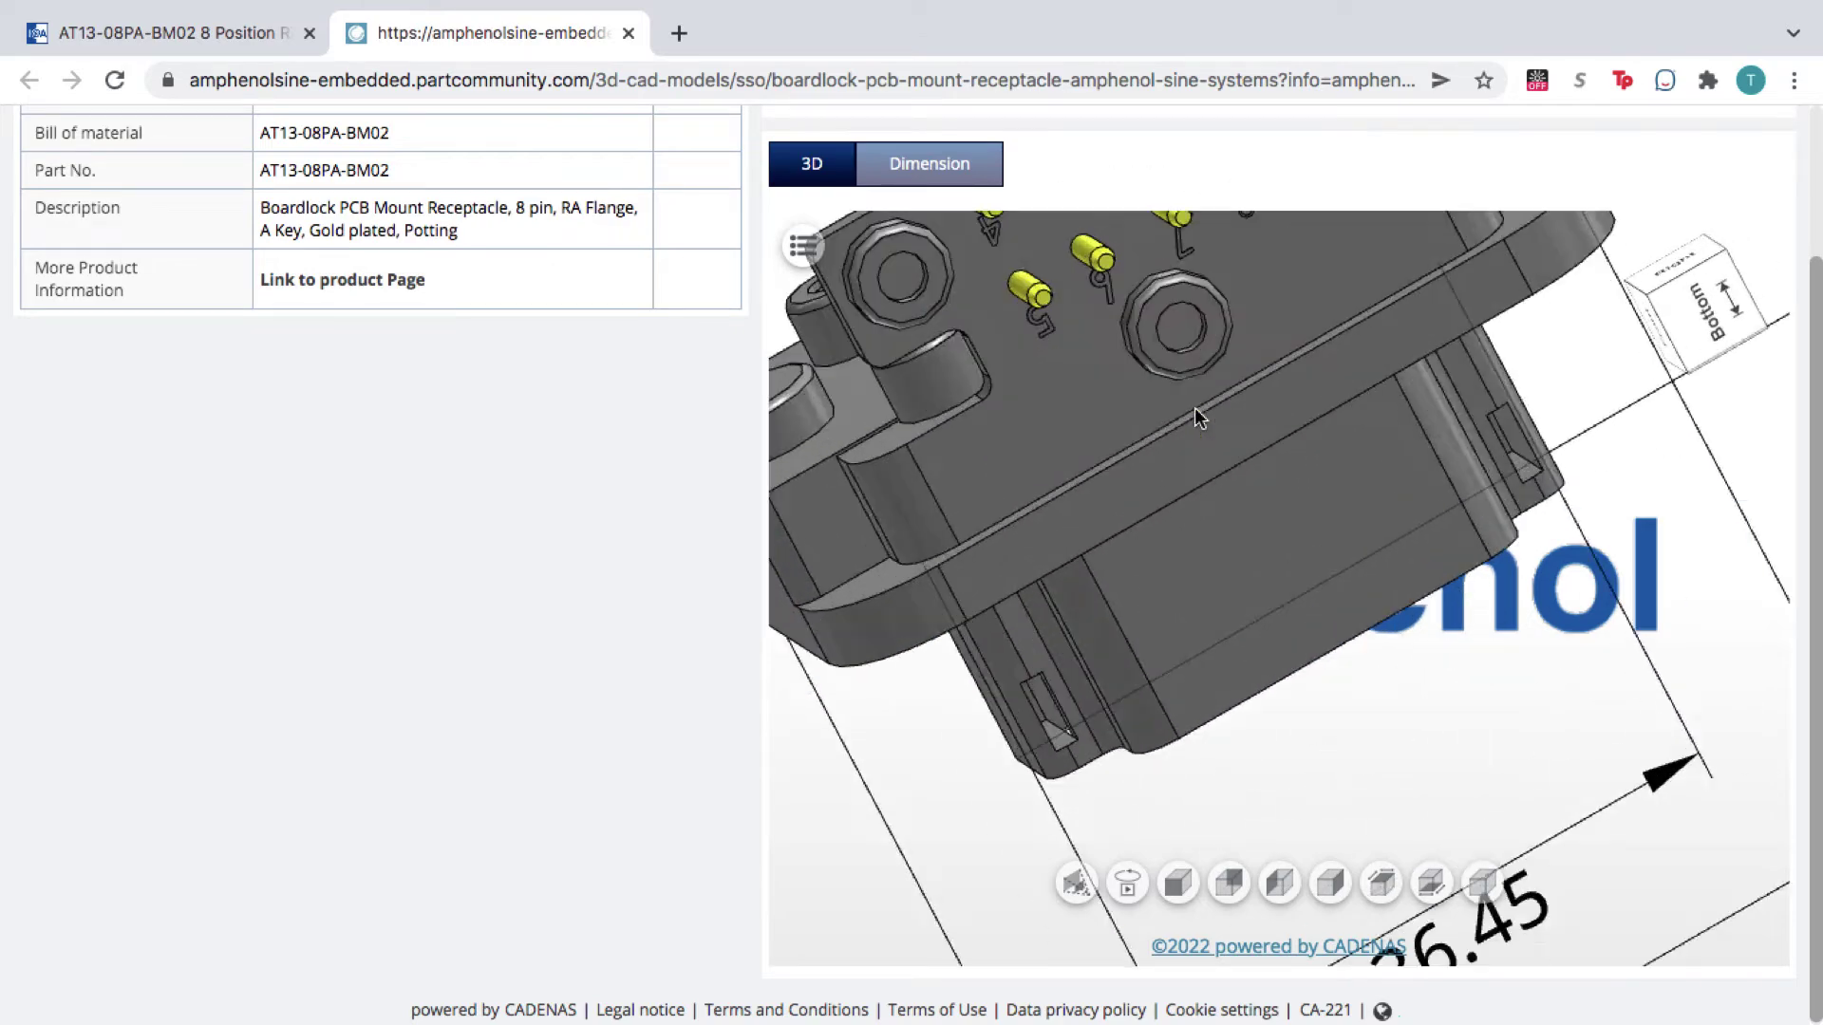
scroll(1195, 408, down, 5)
scroll(1195, 407, up, 5)
scroll(1181, 373, down, 3)
mouse_move(1023, 427)
mouse_down()
mouse_move(921, 733)
mouse_move(1167, 917)
mouse_move(1452, 781)
mouse_up()
drag(1264, 312, 976, 834)
scroll(1147, 699, down, 5)
scroll(1148, 700, up, 4)
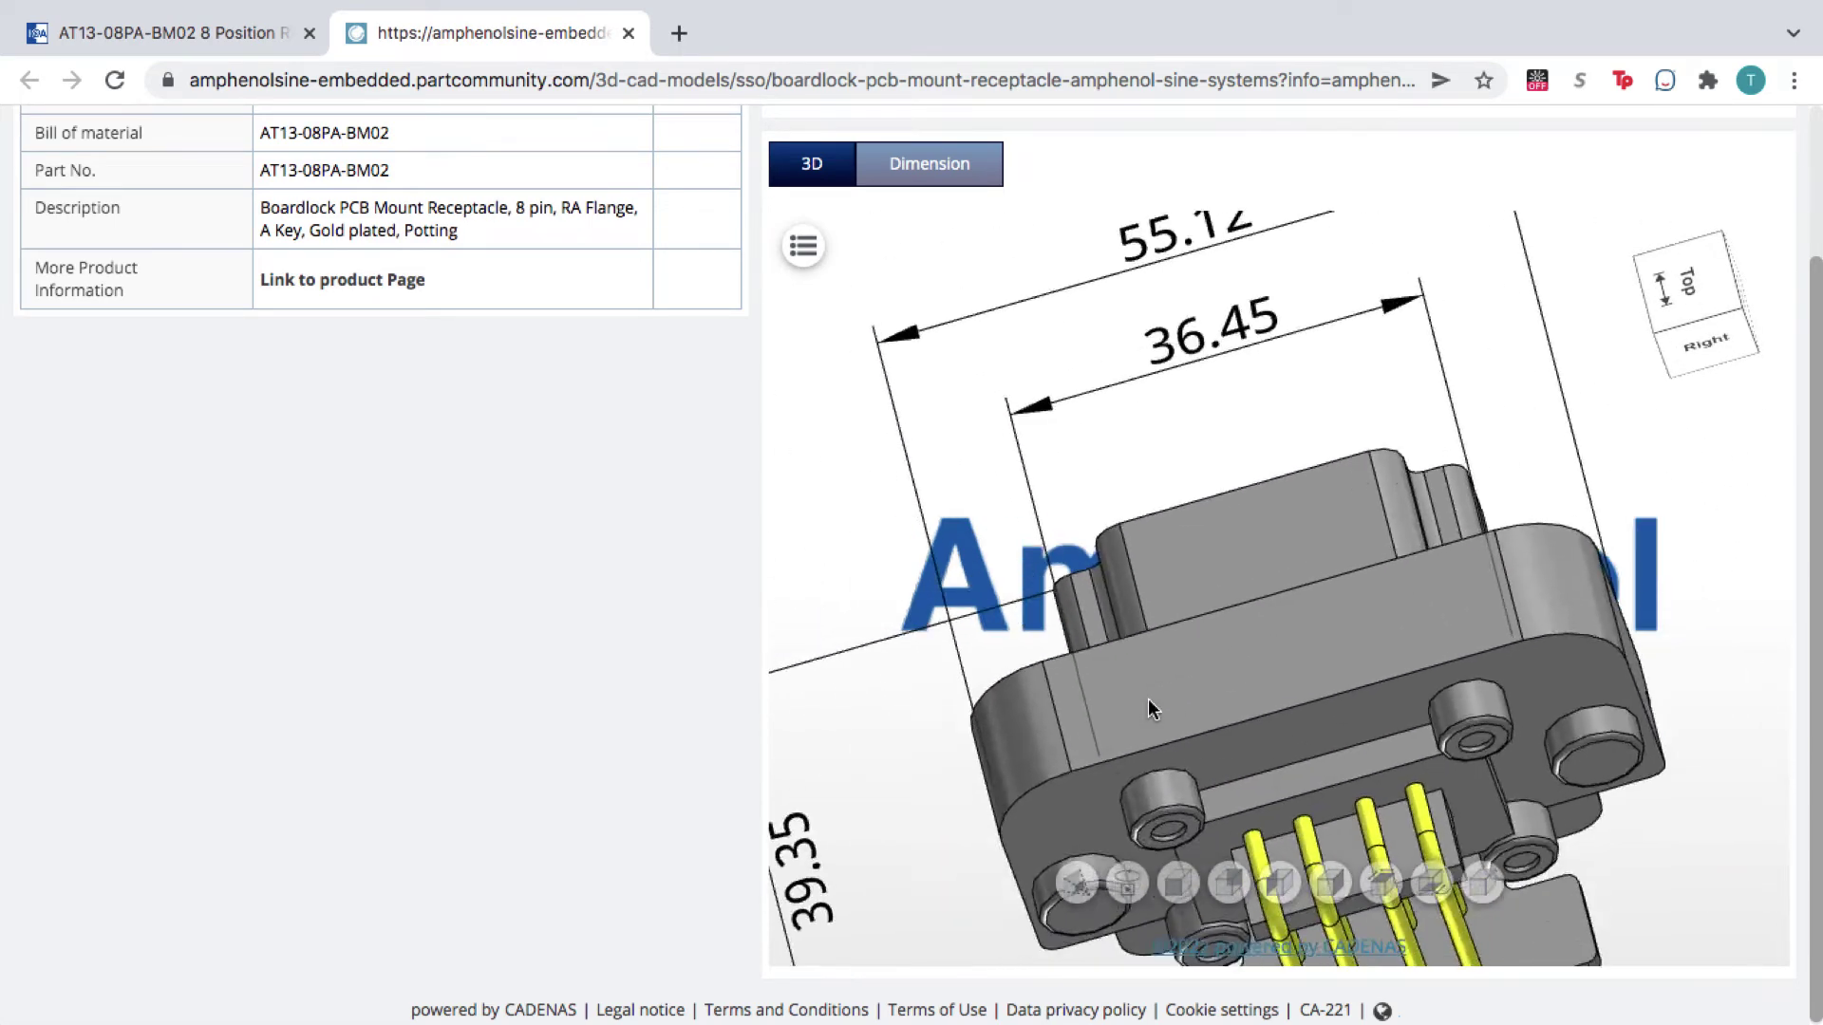
scroll(1149, 700, down, 2)
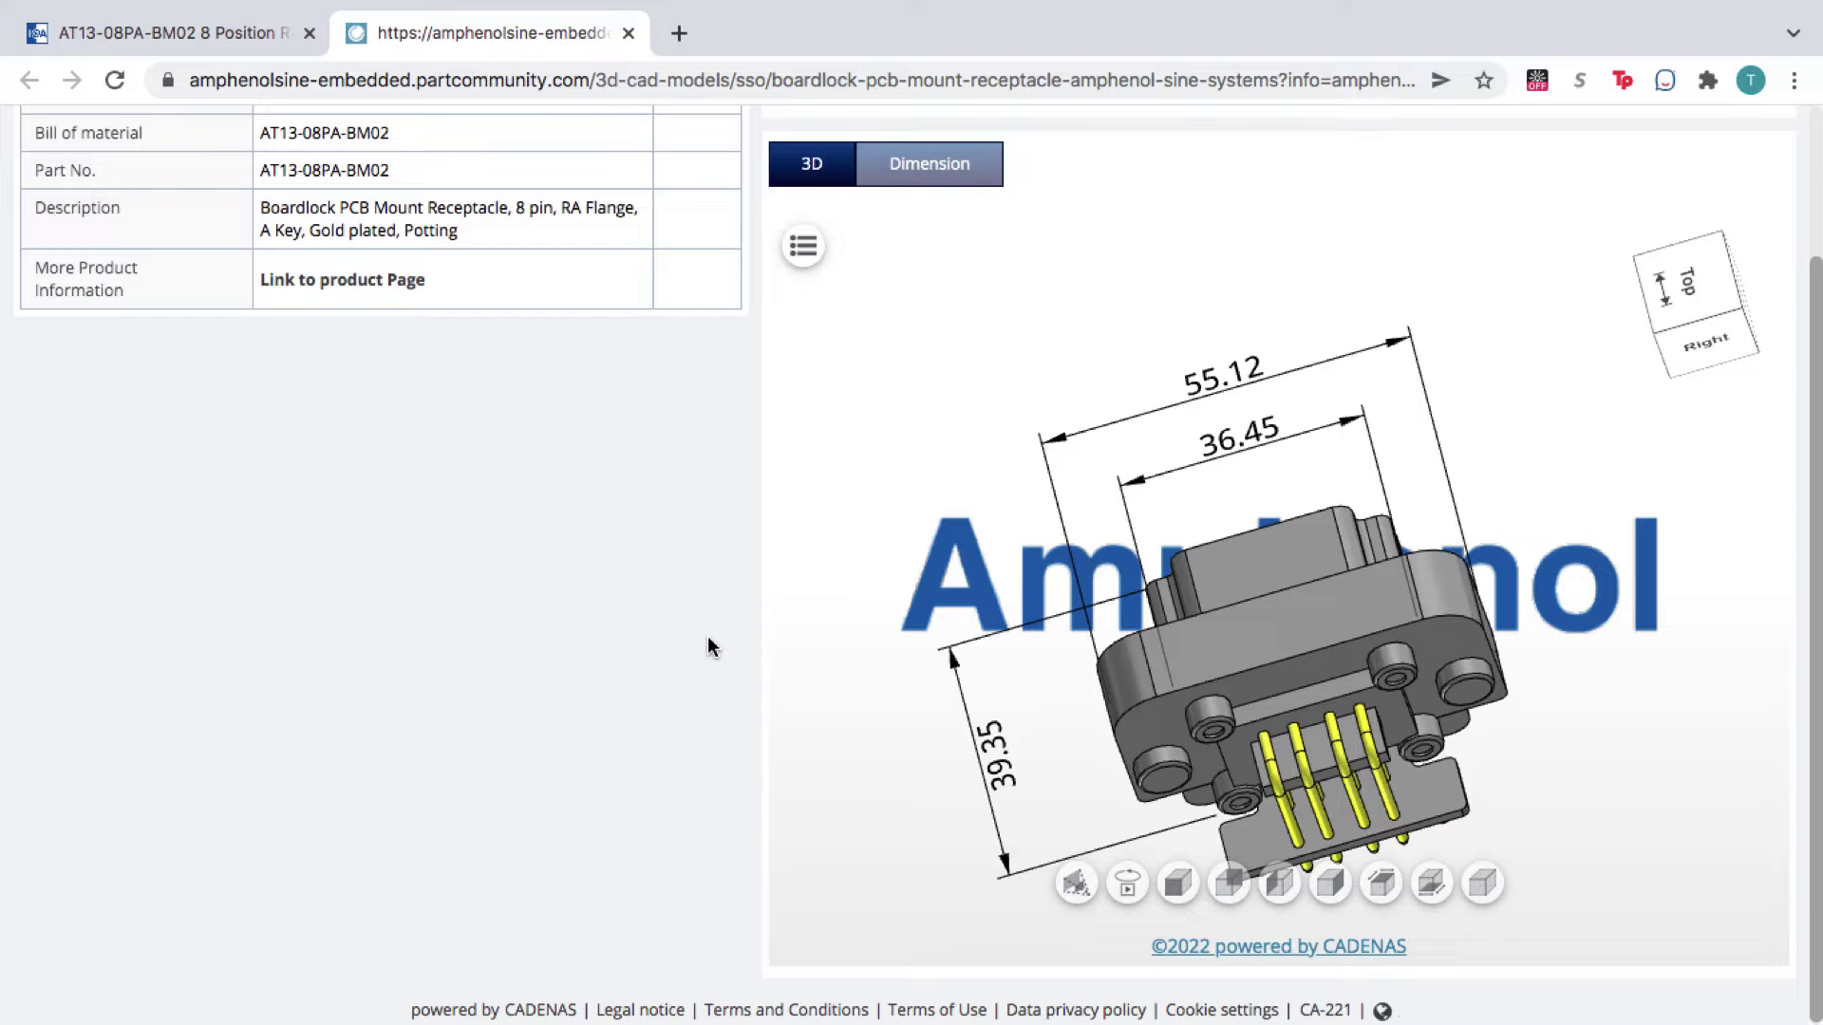
scroll(708, 637, up, 3)
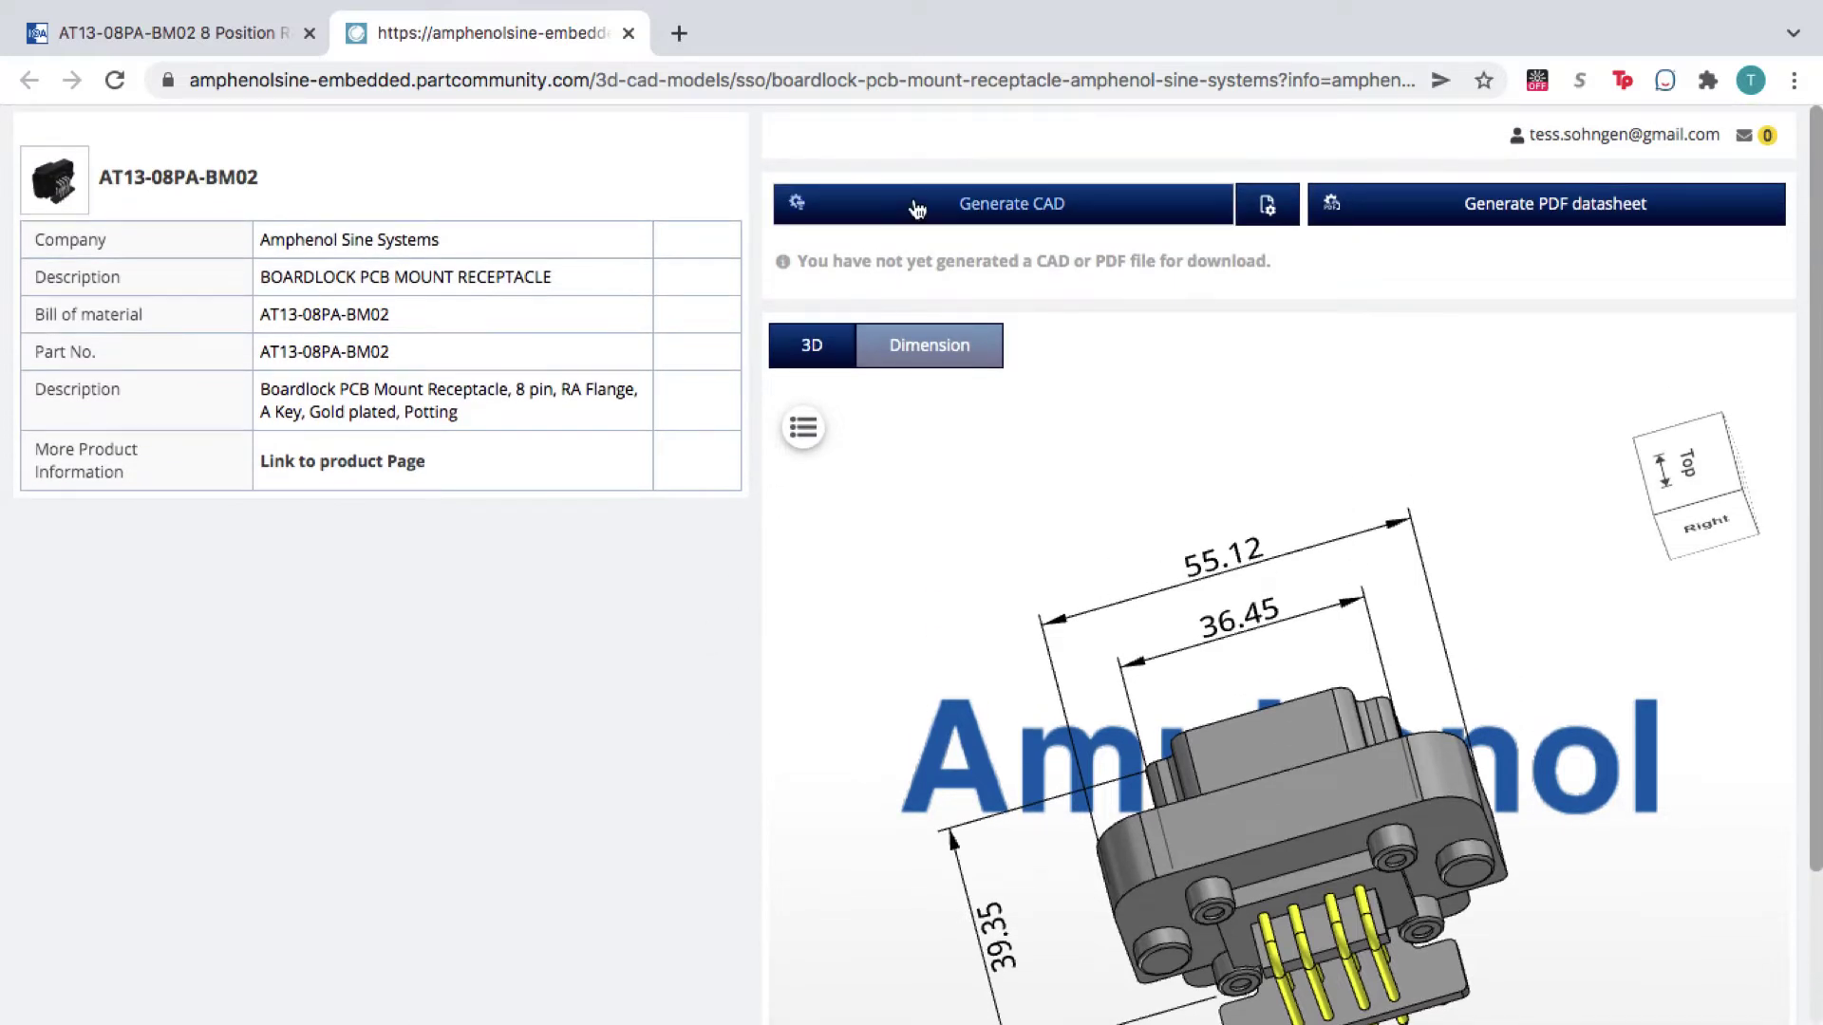
Step: Under Generate CAD, add Inventor 2022 (3D) as the download format
click(914, 202)
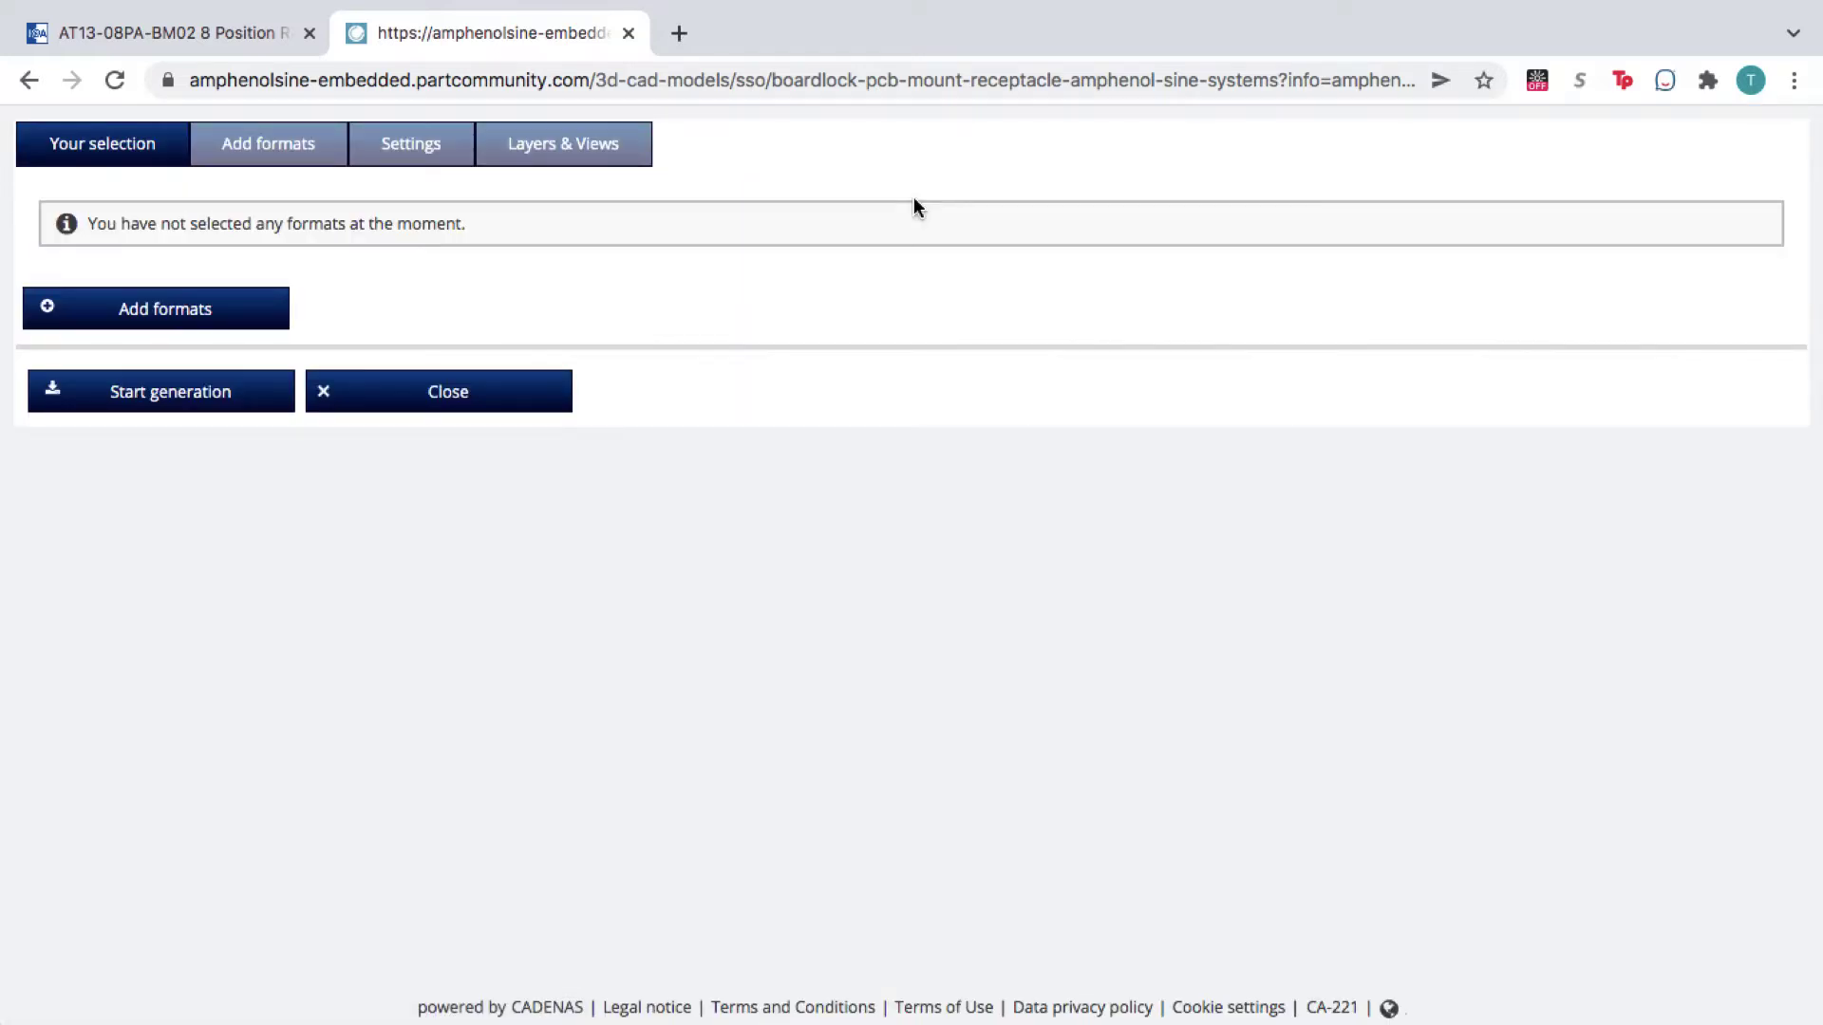
click(233, 311)
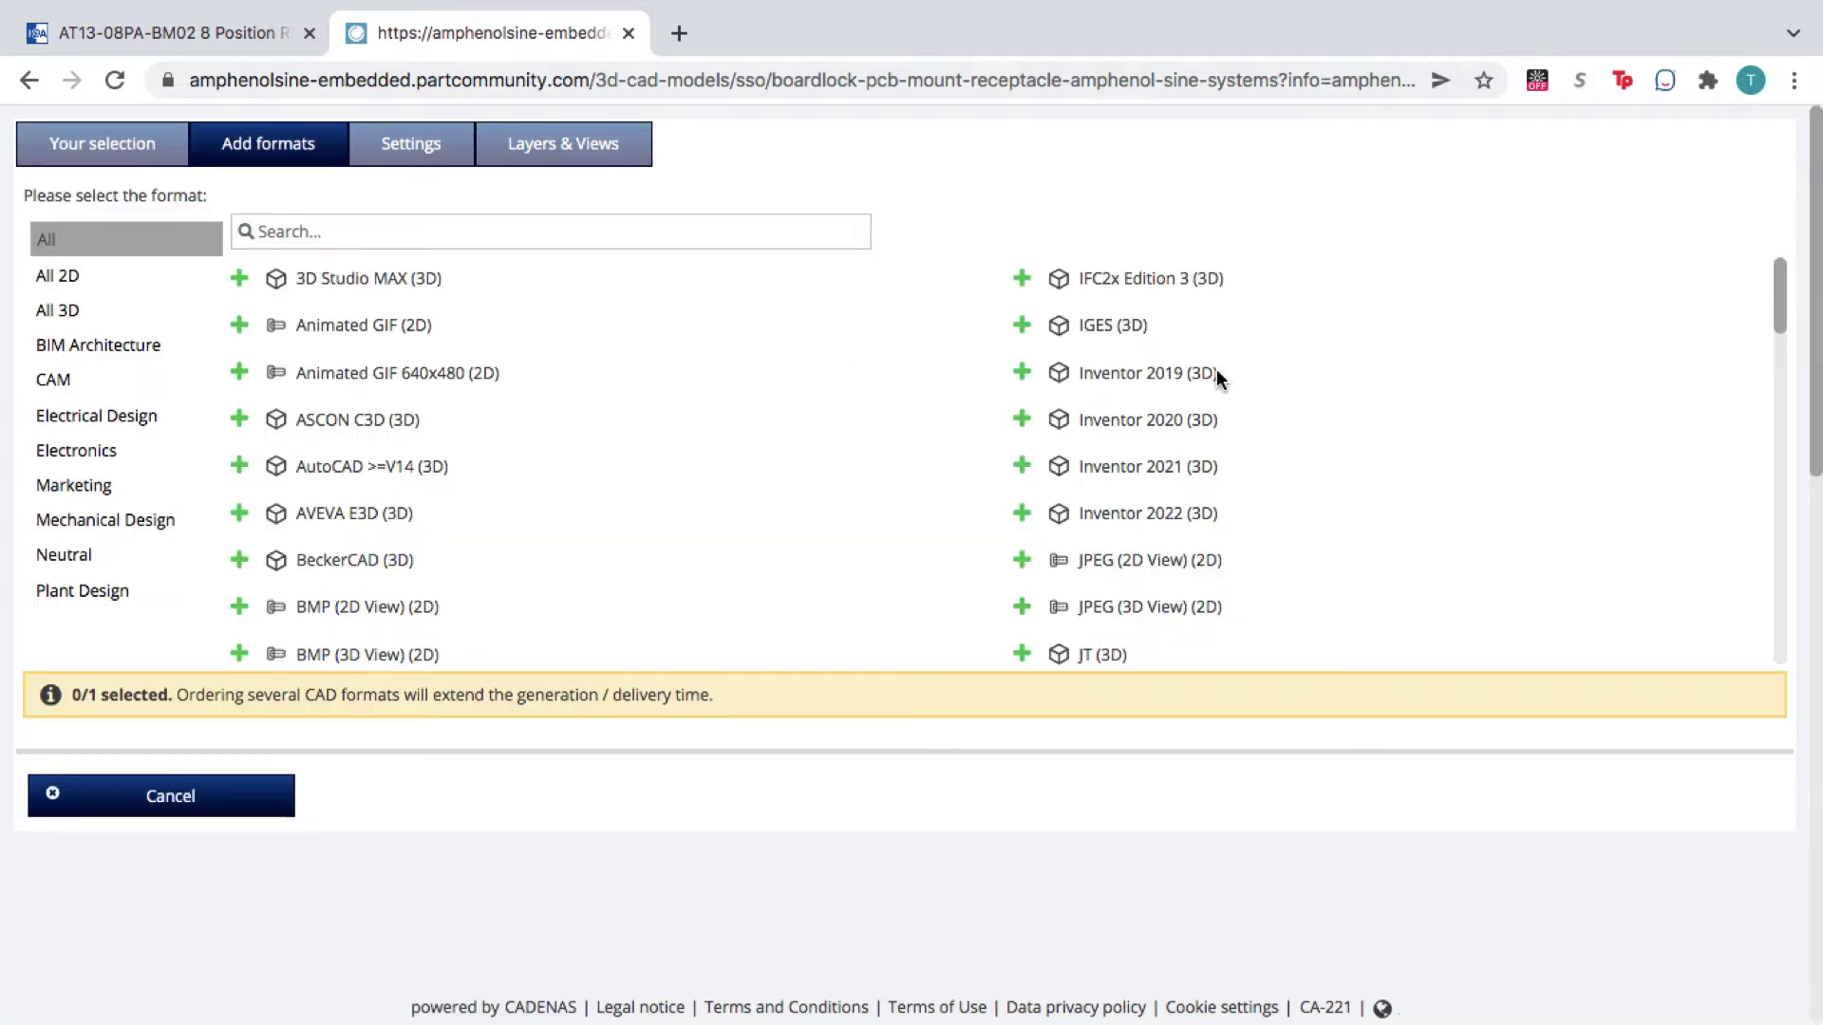
drag(1785, 301, 1786, 648)
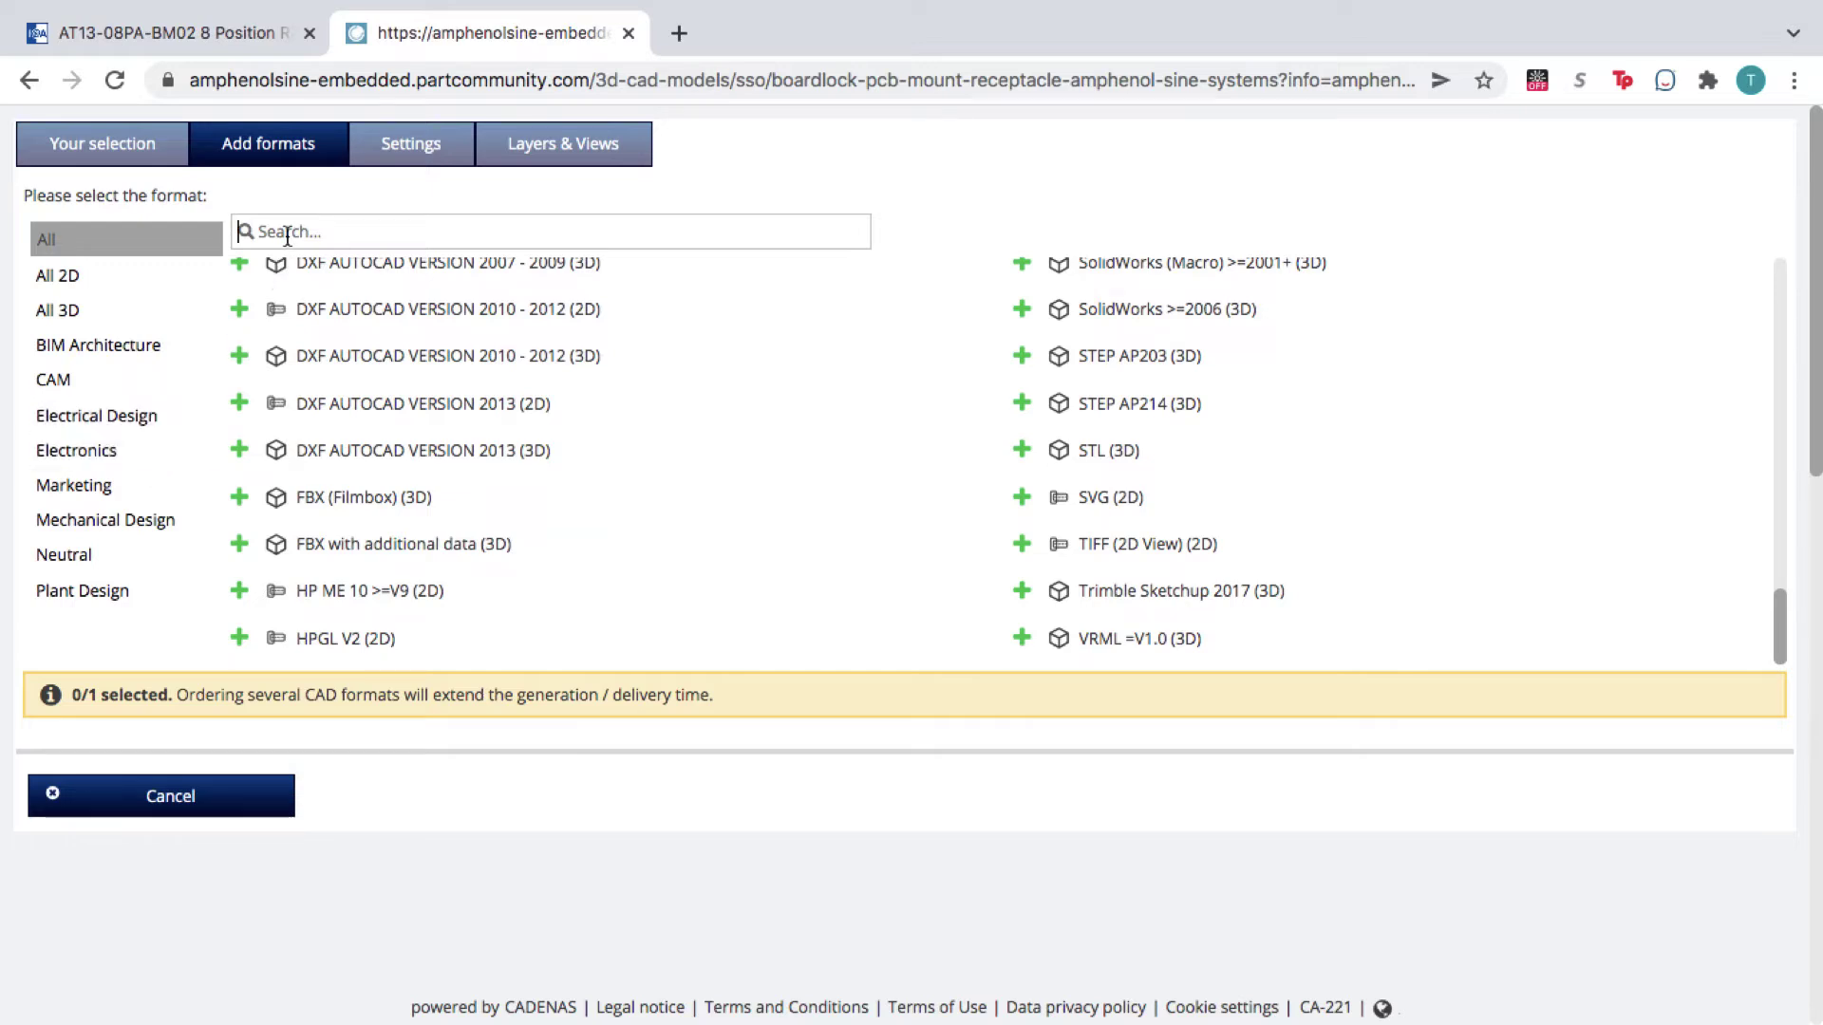
text(inv)
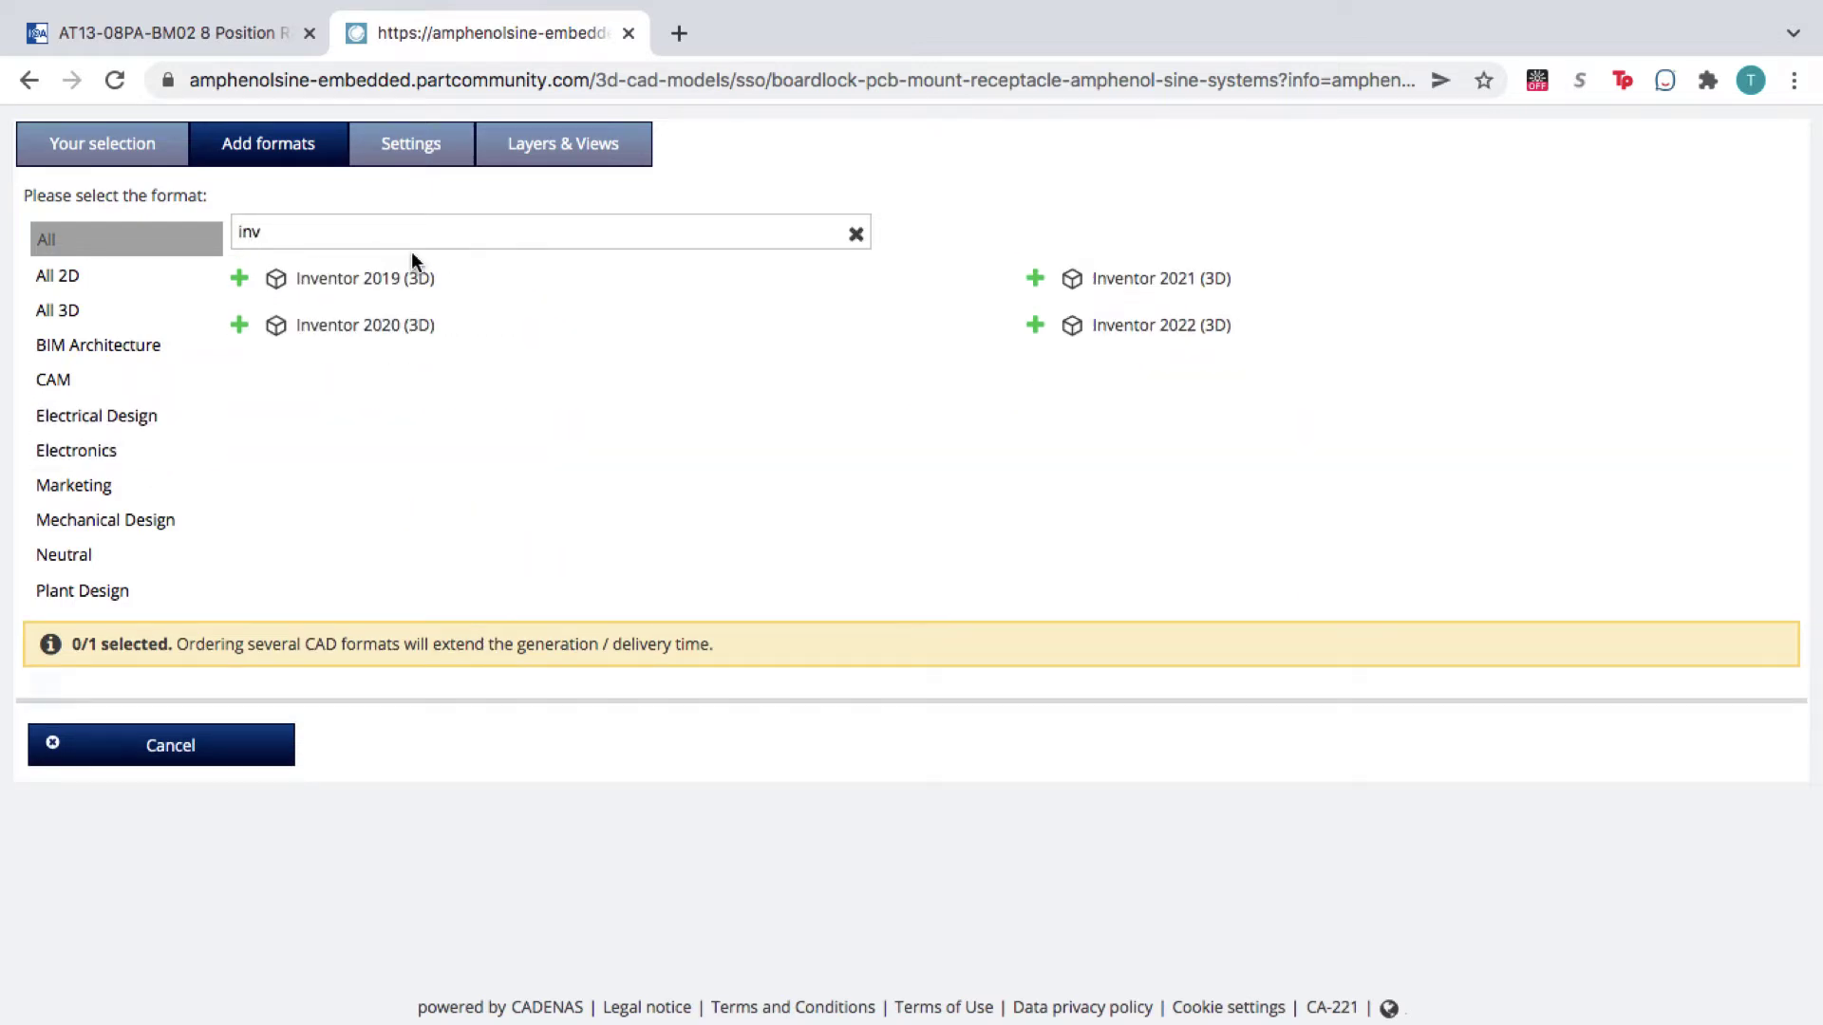
click(1112, 330)
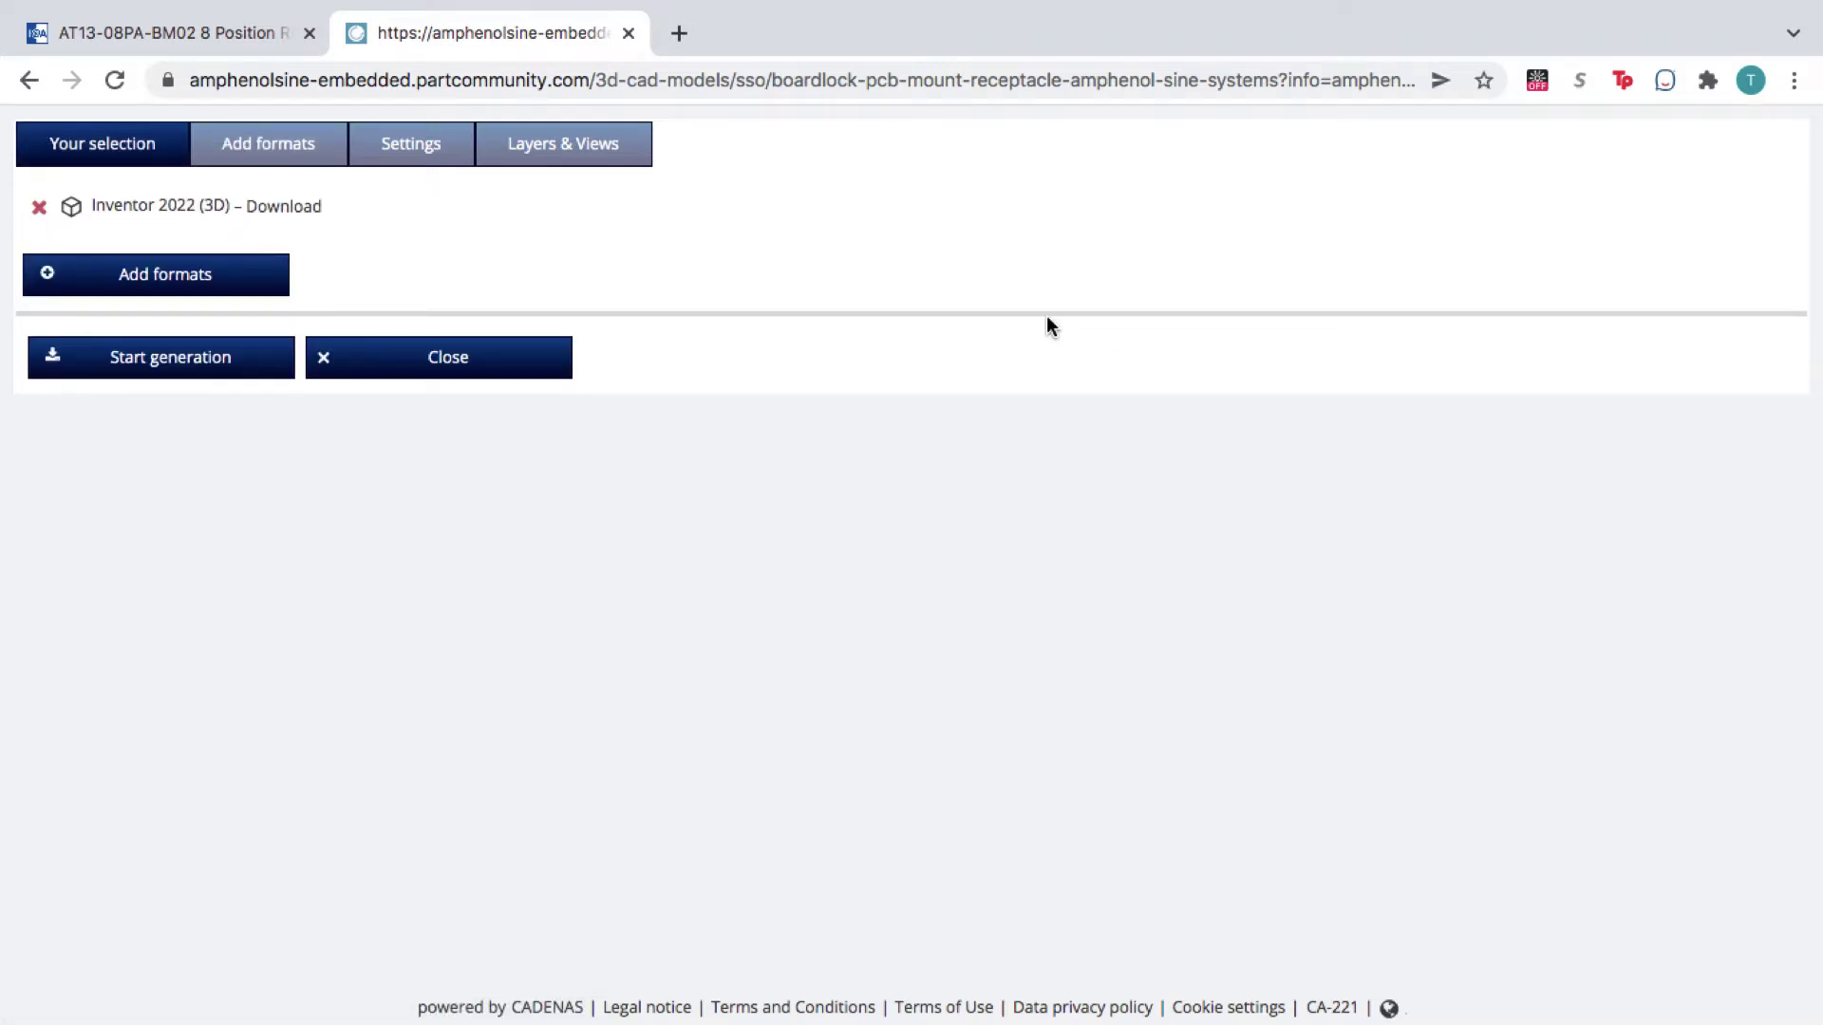
Step: Generate and download the Inventor CAD zip, then request the AT13-08PA-BM02 PDF datasheet
click(271, 362)
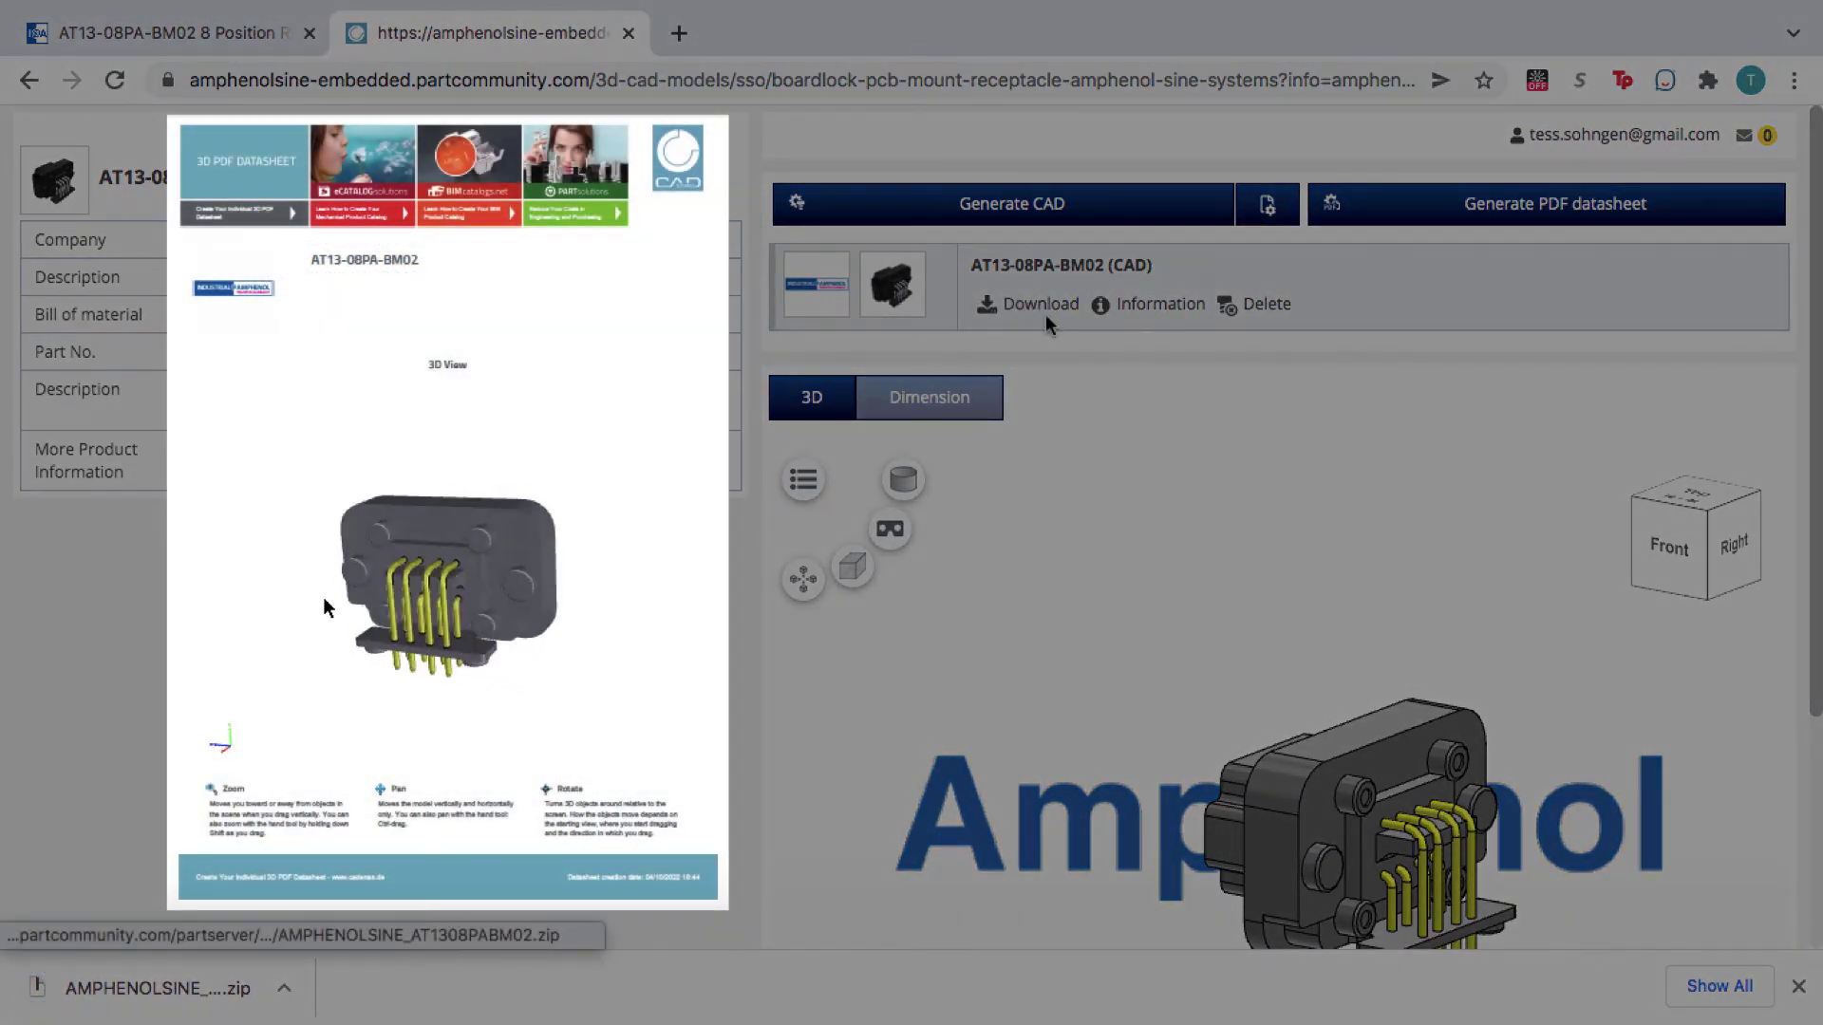
click(1390, 203)
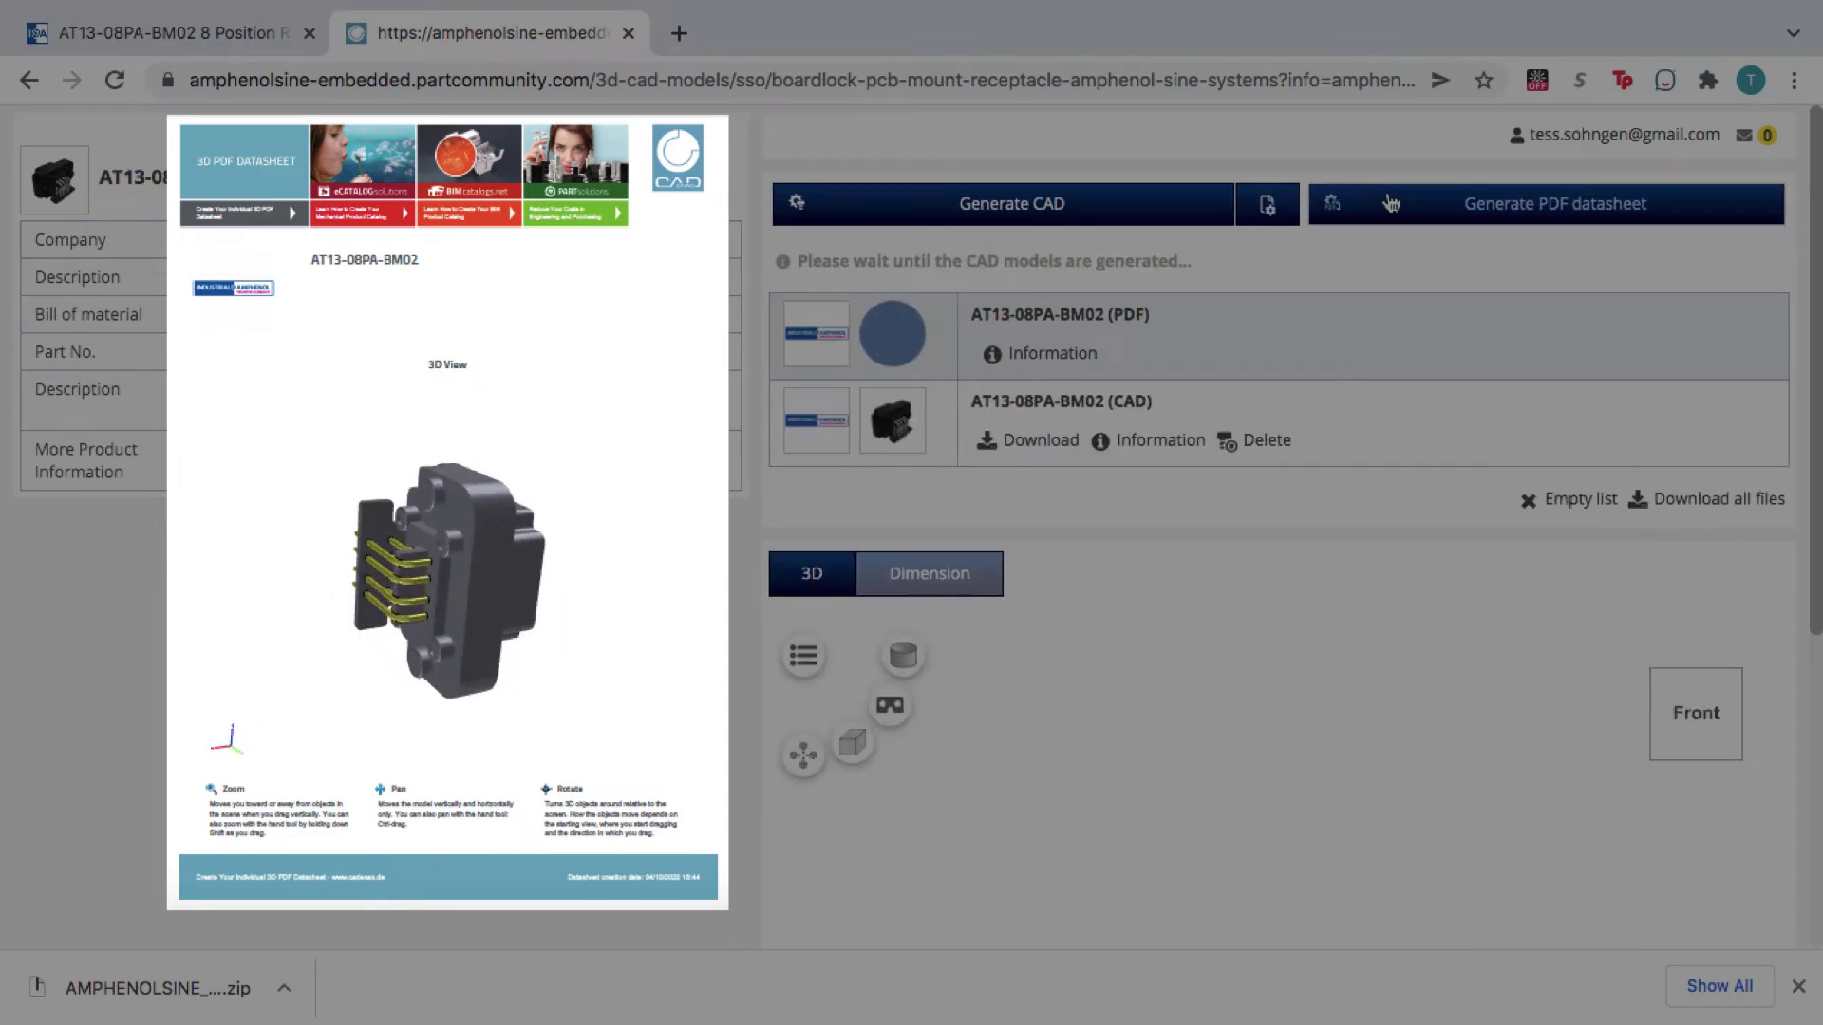